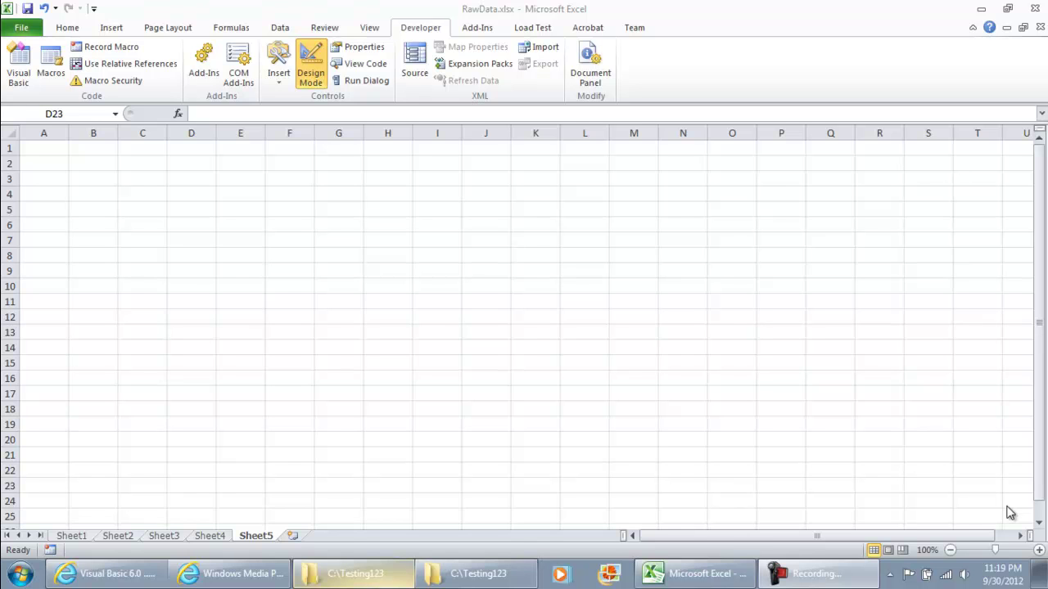
Switch on Design Mode and select cell D23 on the empty Sheet5
click(308, 60)
click(258, 538)
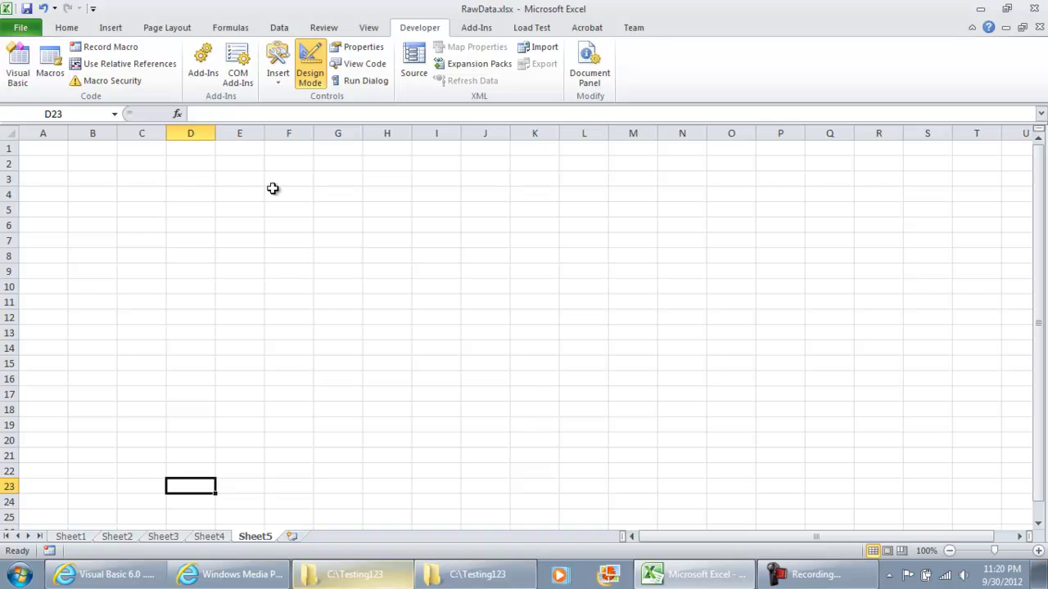
Draw an ActiveX command button across cells B2 to D2 and select it
click(273, 72)
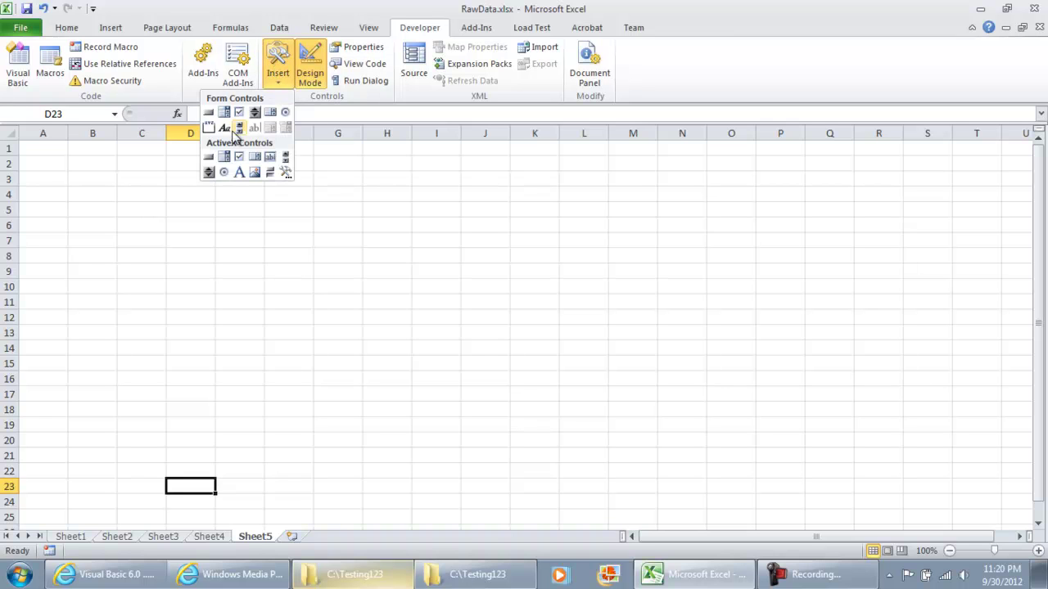
click(208, 156)
drag(98, 153, 200, 168)
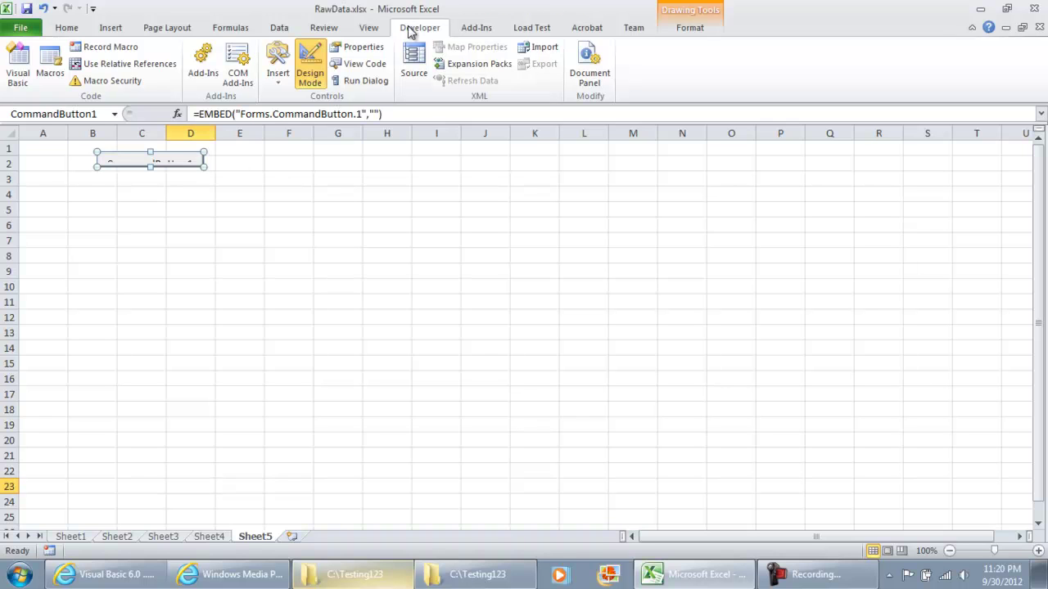
click(278, 72)
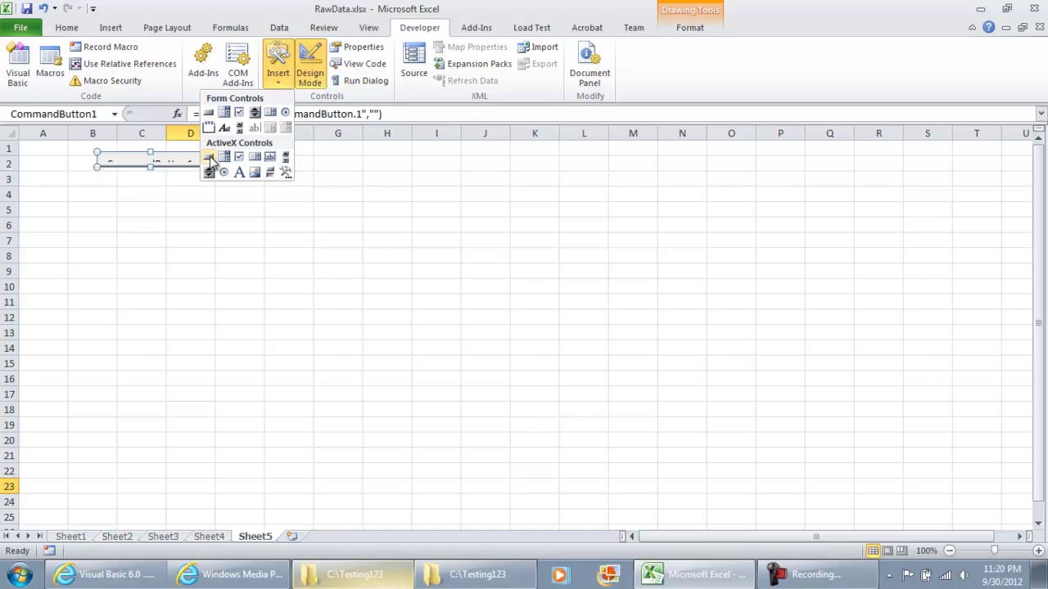
click(185, 163)
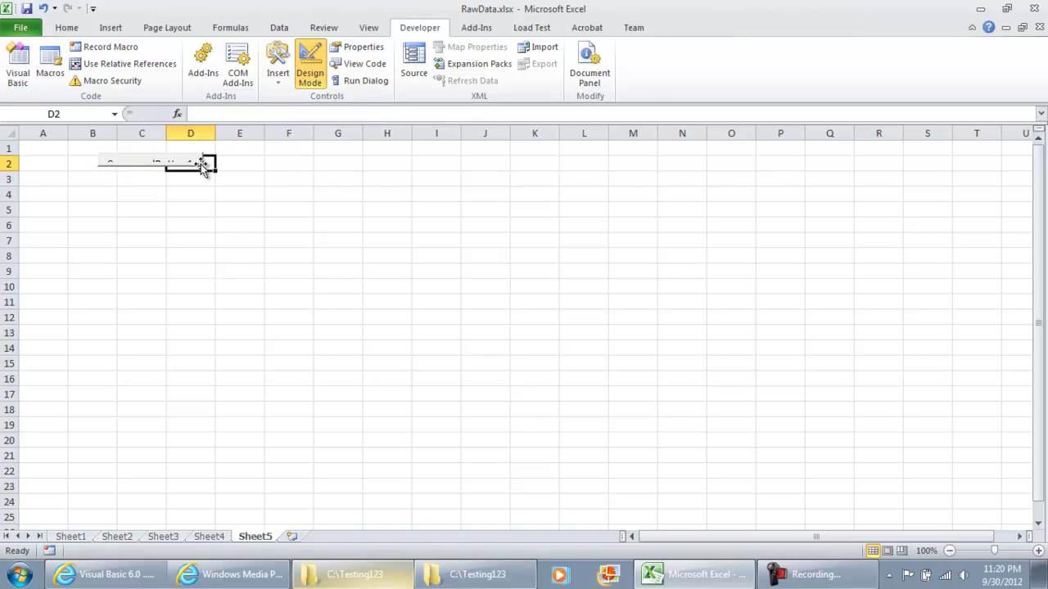
click(202, 168)
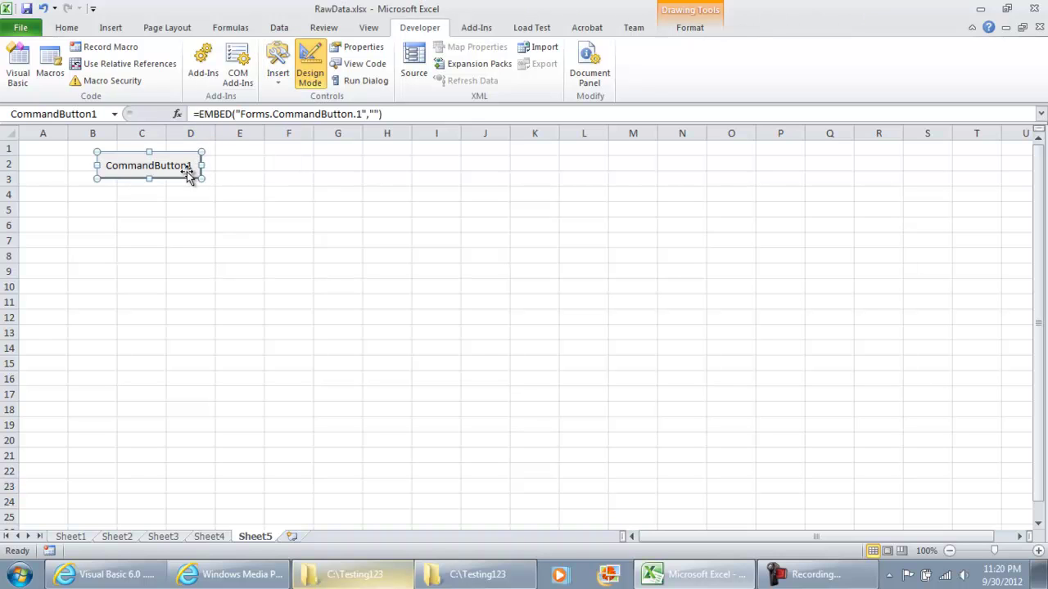
Set the button's Caption property to 'Play Video File'
right_click(166, 173)
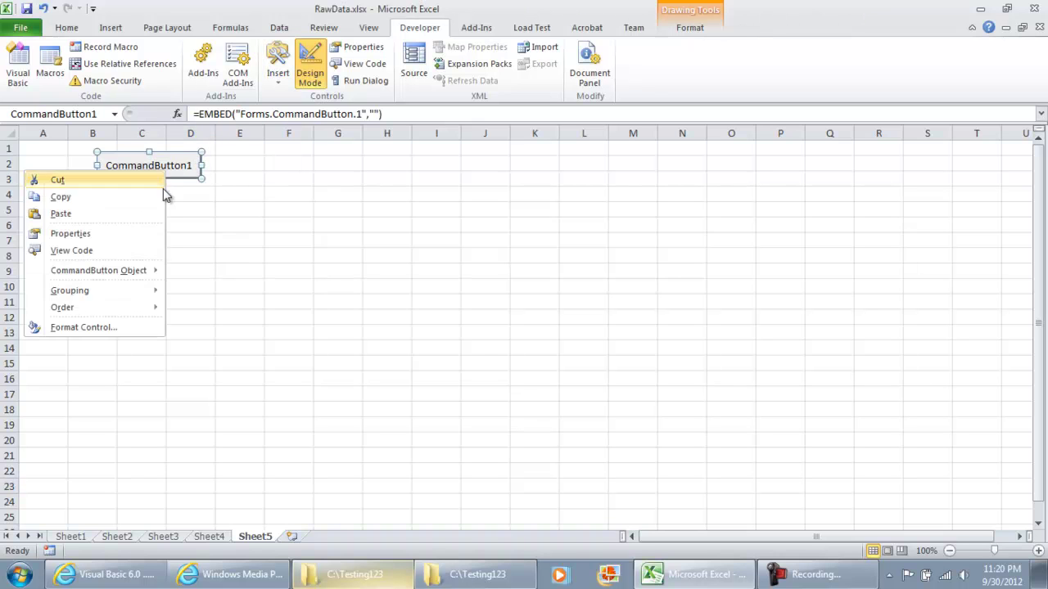
click(92, 237)
click(113, 225)
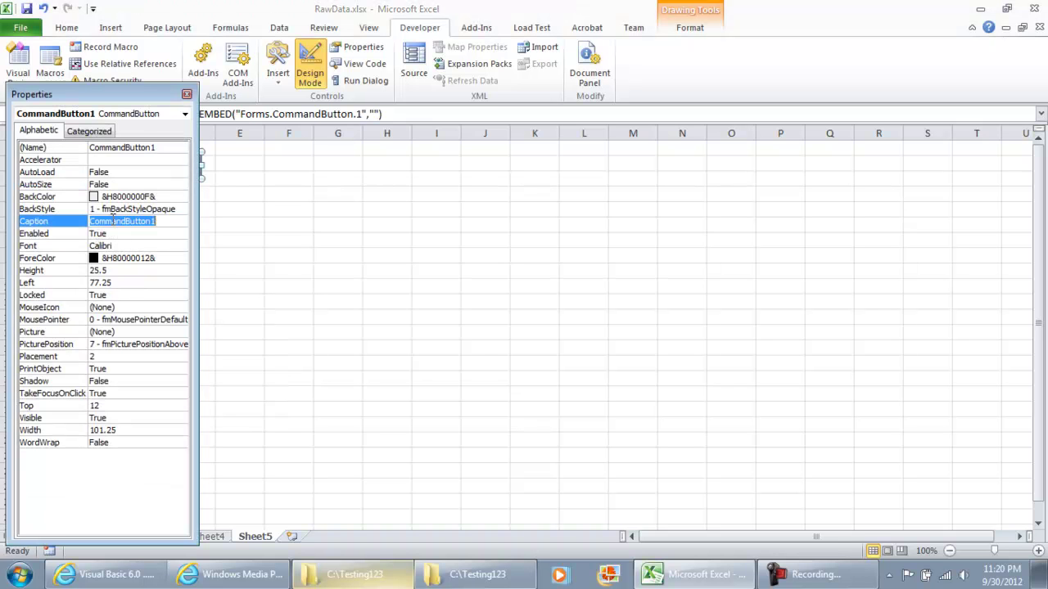
text(Play Video File)
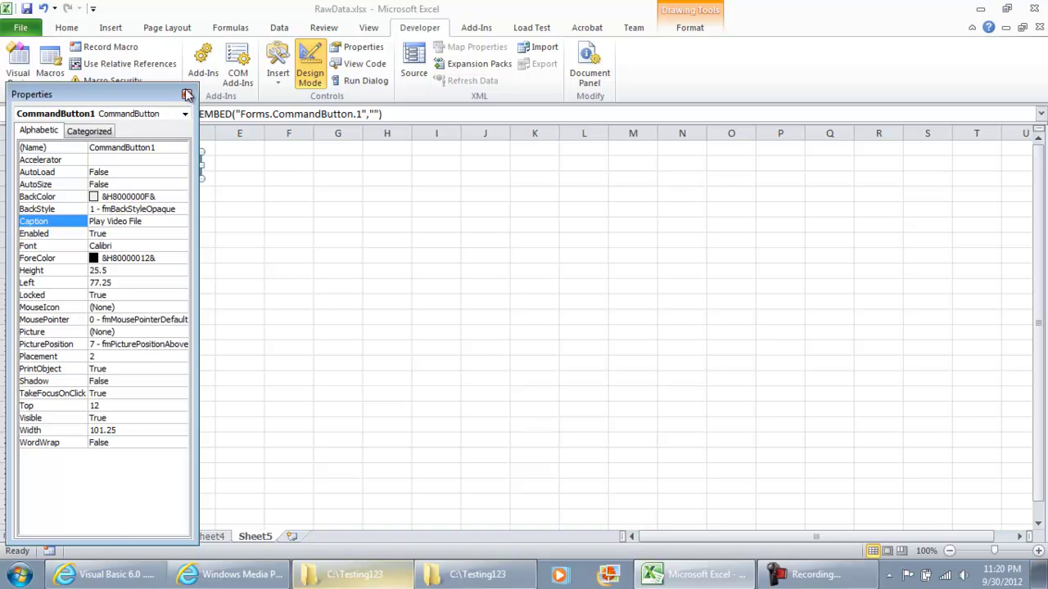
Insert a Windows Media Player control from More Controls, drawn over about B4 to O22
click(187, 94)
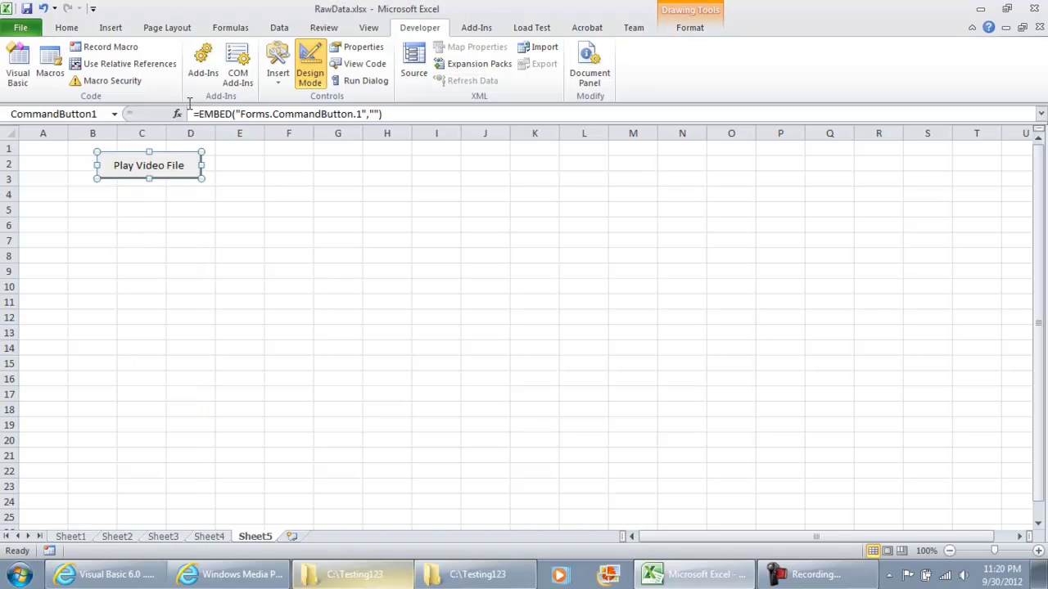
click(285, 65)
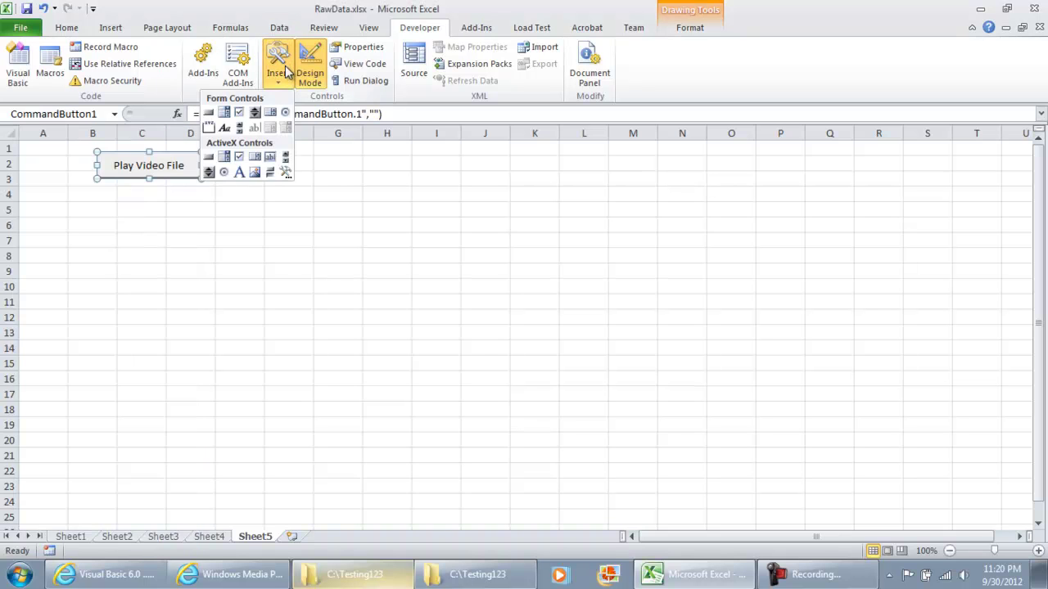
click(284, 172)
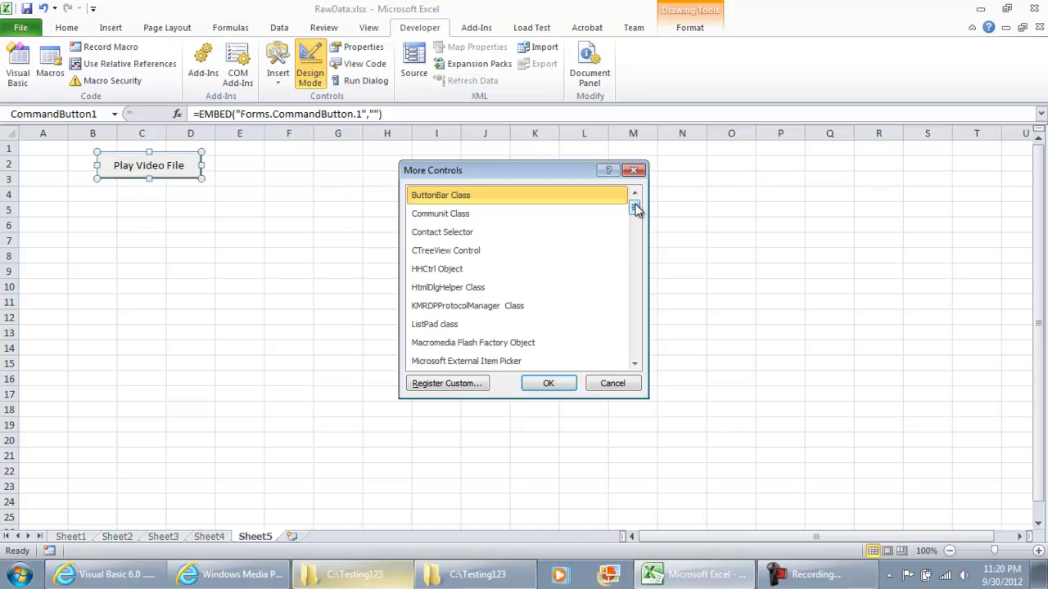
drag(637, 210, 653, 365)
click(494, 361)
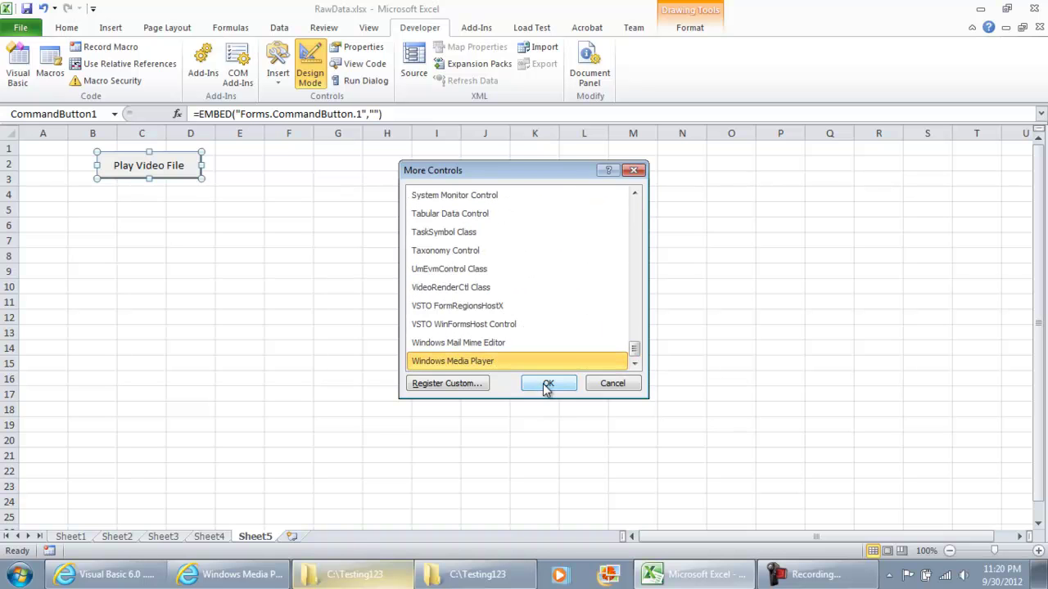
click(547, 385)
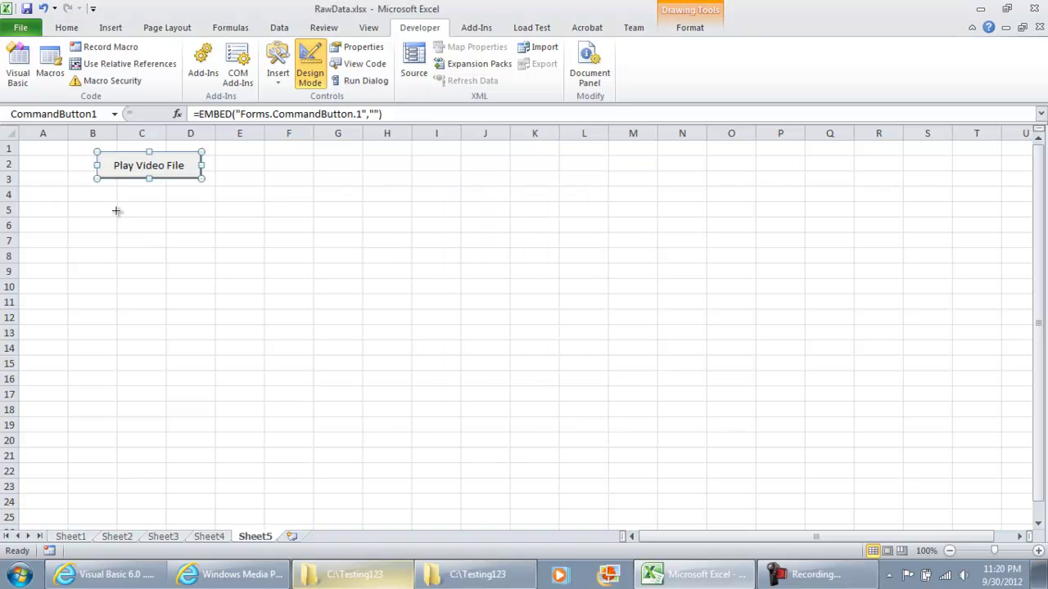
drag(98, 194, 722, 474)
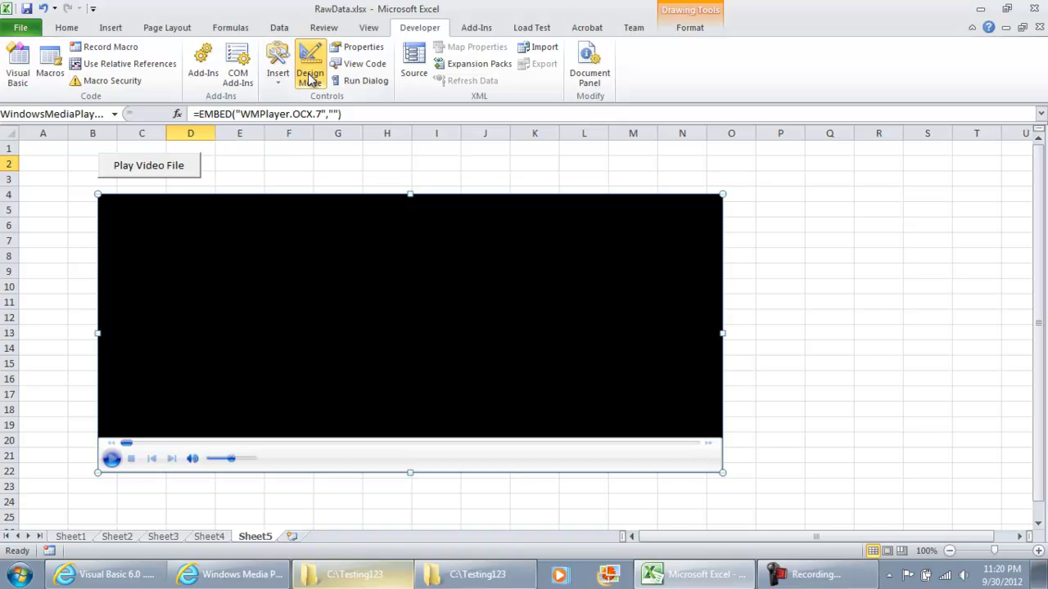
Open the button's click procedure, then copy the player's (Name) WindowsMediaPlayer1 from Properties
double_click(160, 168)
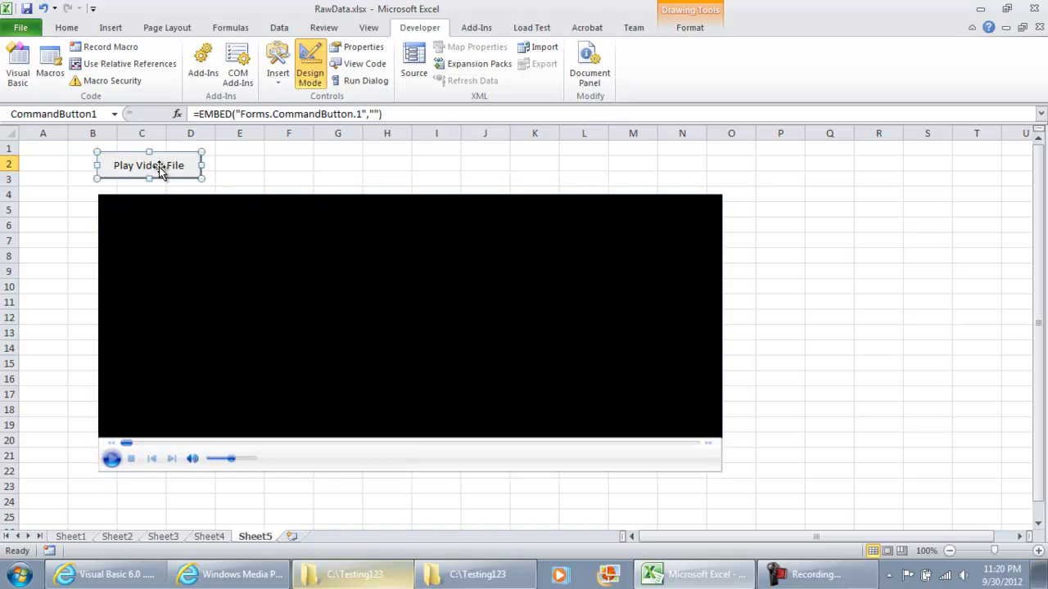
key(alt+F11)
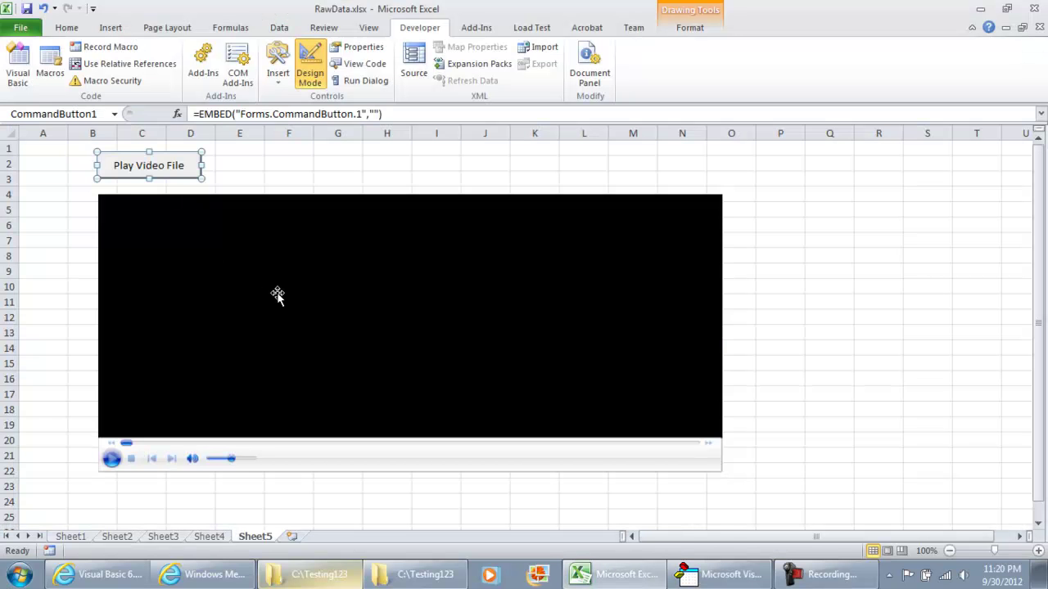
click(276, 262)
right_click(277, 263)
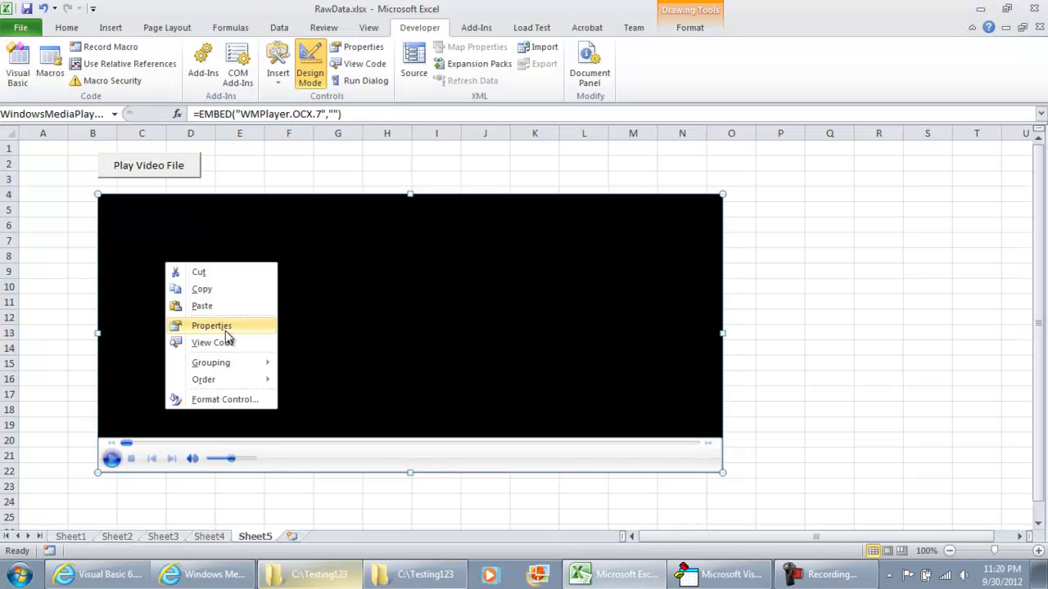
click(211, 326)
click(136, 161)
double_click(136, 161)
key(ctrl+c)
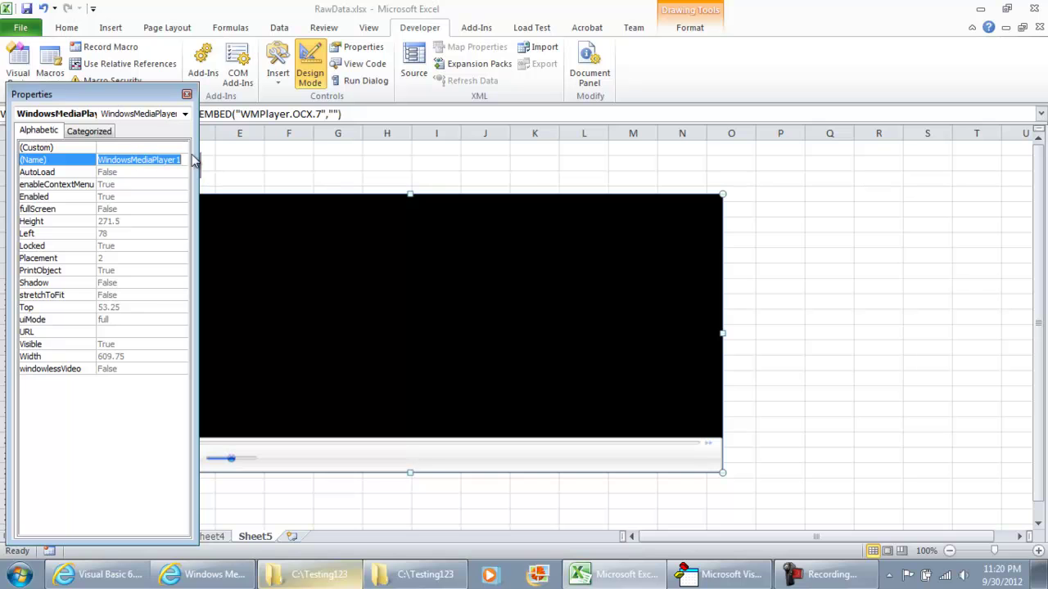
click(186, 94)
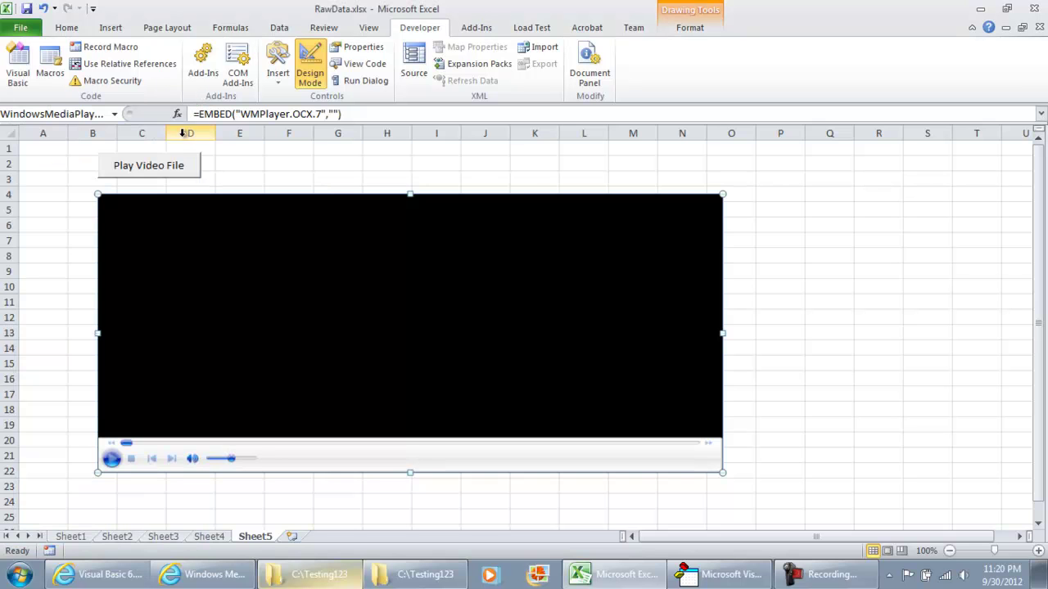
Add the line WindowsMediaPlayer1.URL = "" to the CommandButton1_Click routine
double_click(172, 169)
key(ctrl+v)
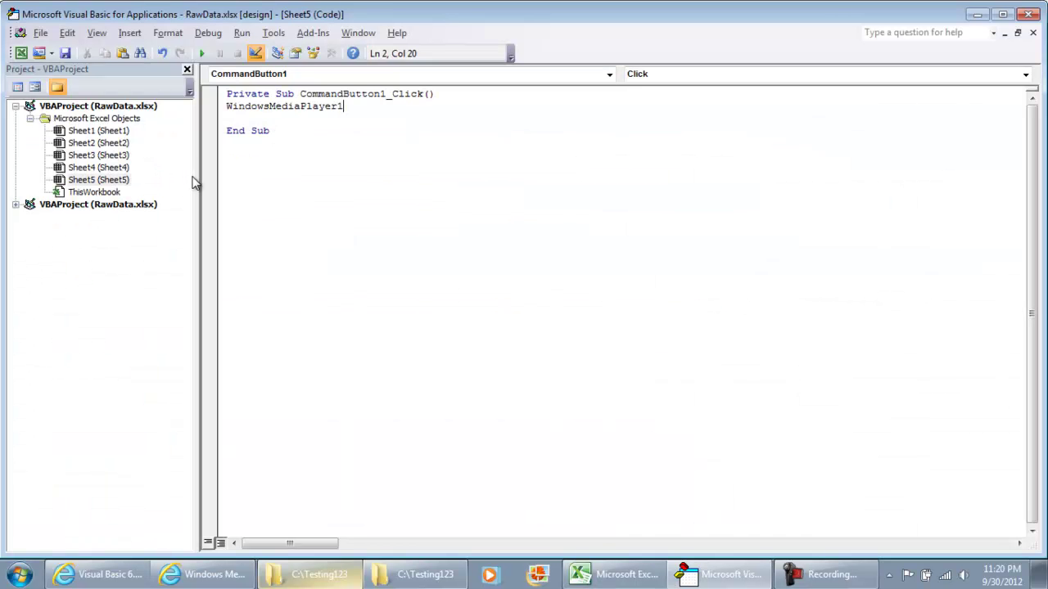
text(.UR)
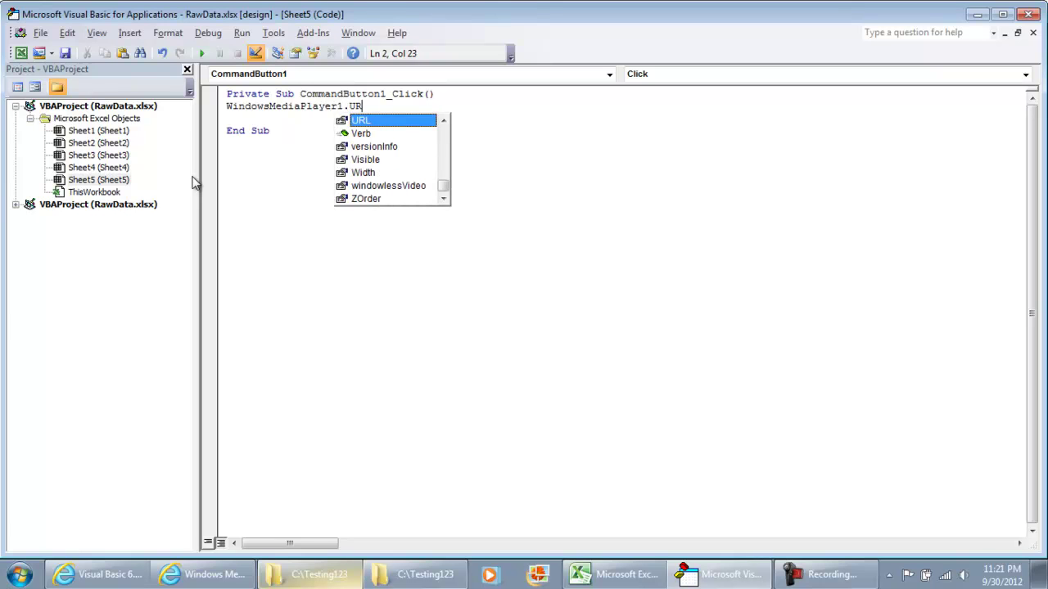
text(L = "")
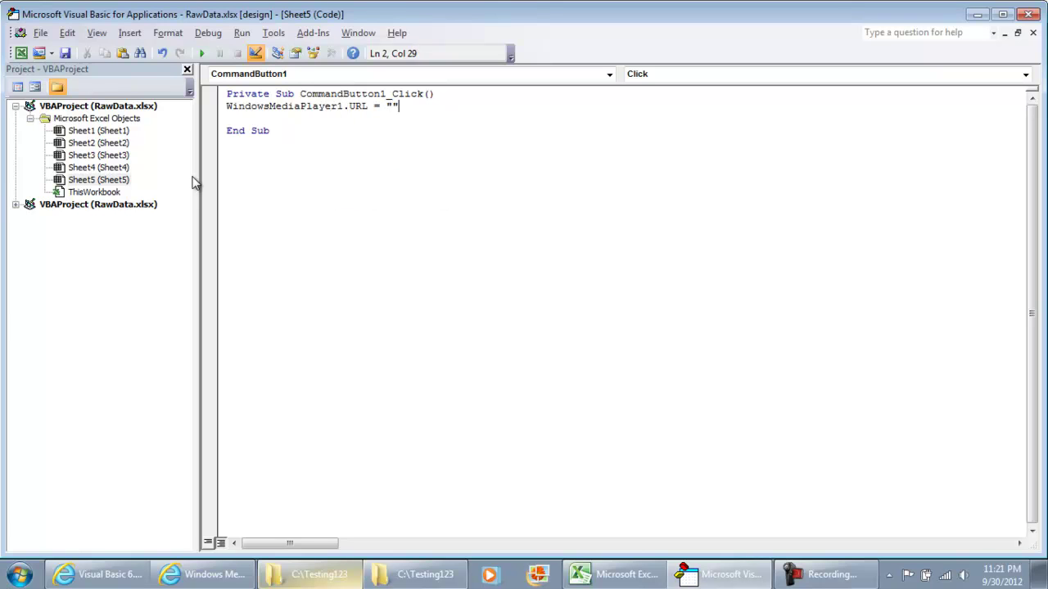
key(Return)
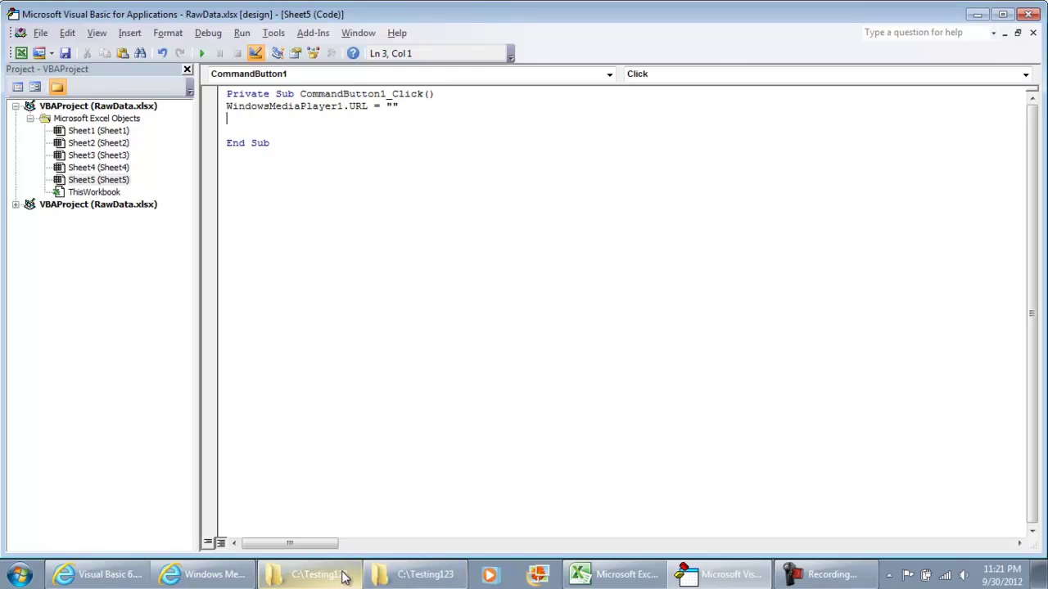
Take the C:\Testing123 folder path from the Explorer address bar and select movie.mp4
click(344, 575)
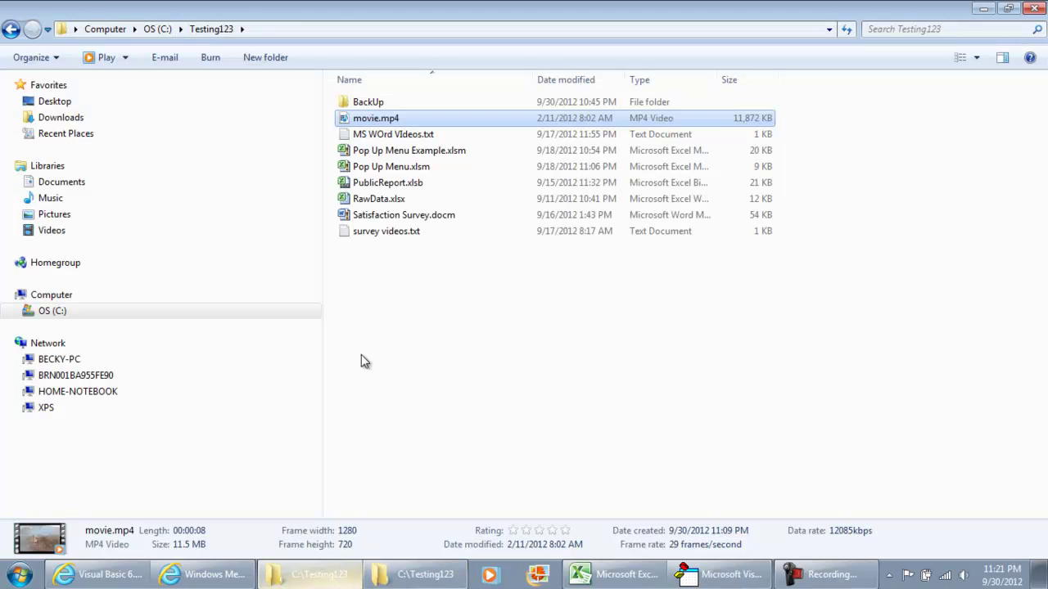
click(299, 30)
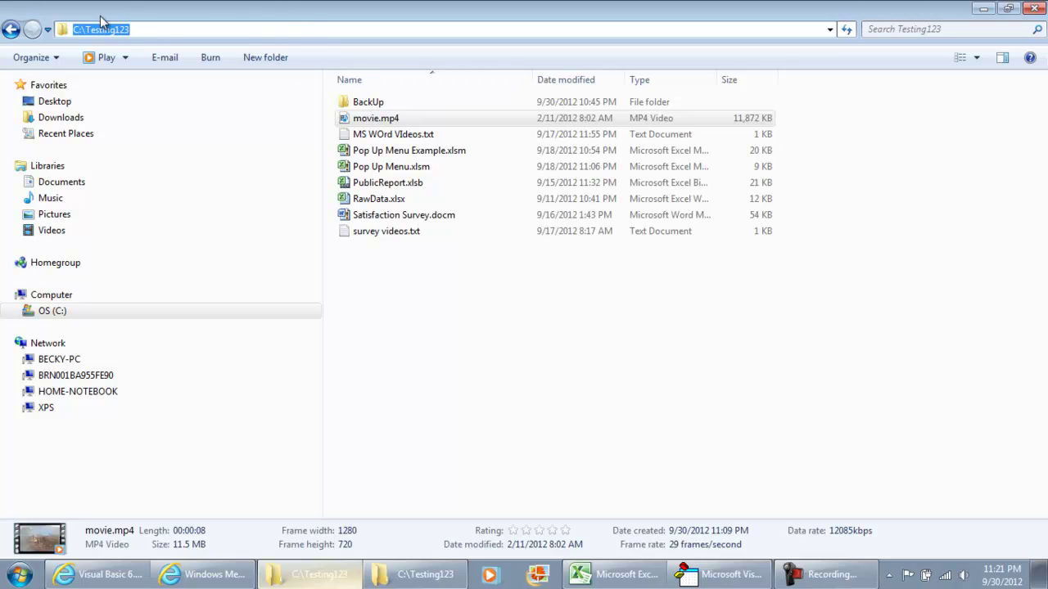
click(390, 121)
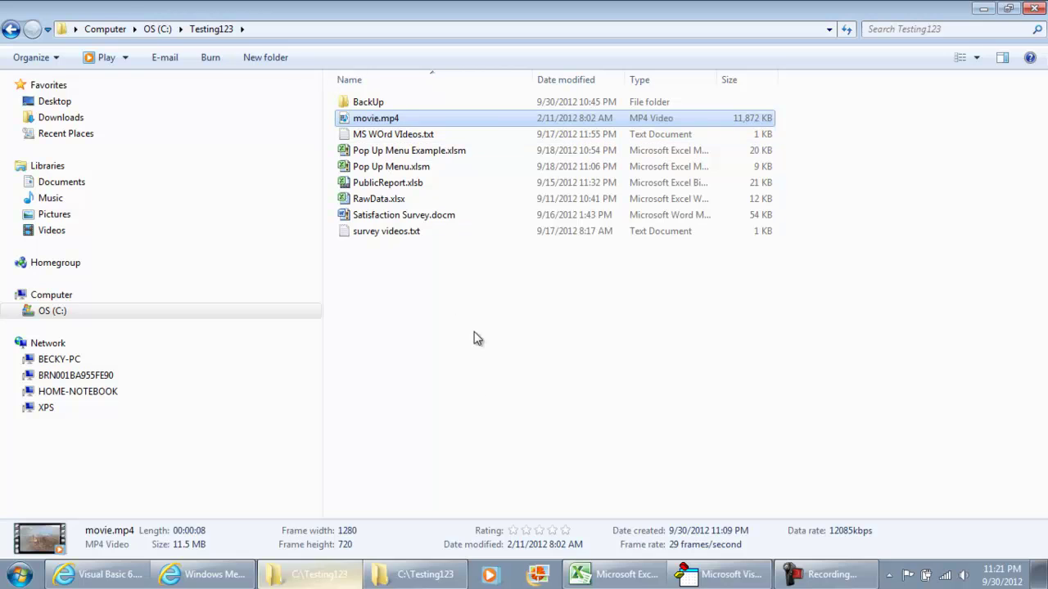
Set the URL string to "C:\Testing123\movie.mp4" in the click routine
click(706, 575)
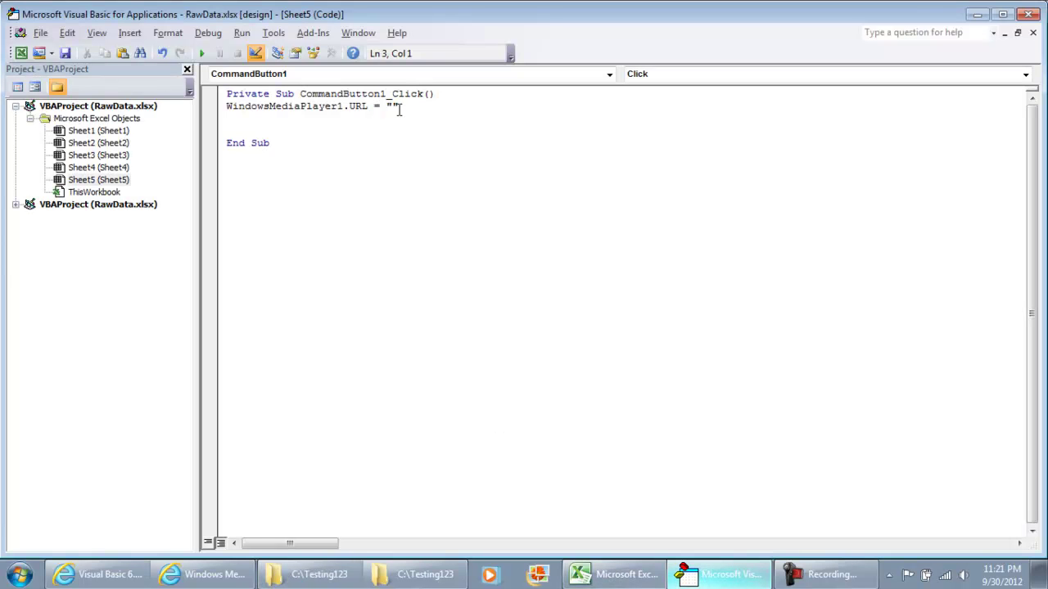
click(393, 106)
text(C:\Testing123)
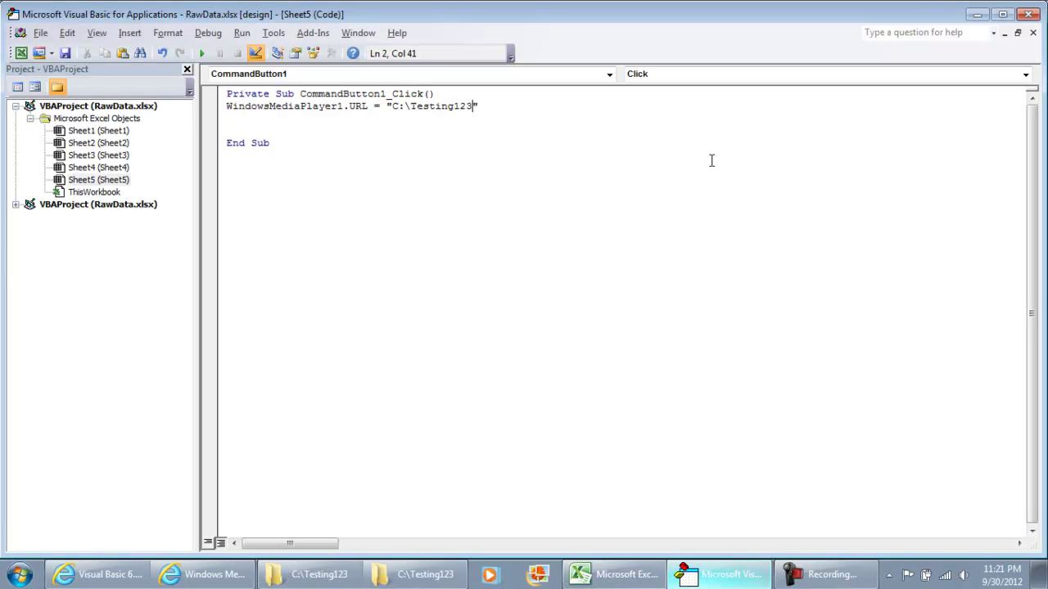
text(\movi)
text(e.mp4)
key(Down)
Add a WindowsMediaPlayer1.Controls.Play line below the URL statement
double_click(283, 94)
key(ctrl+c)
key(Down)
key(ctrl+v)
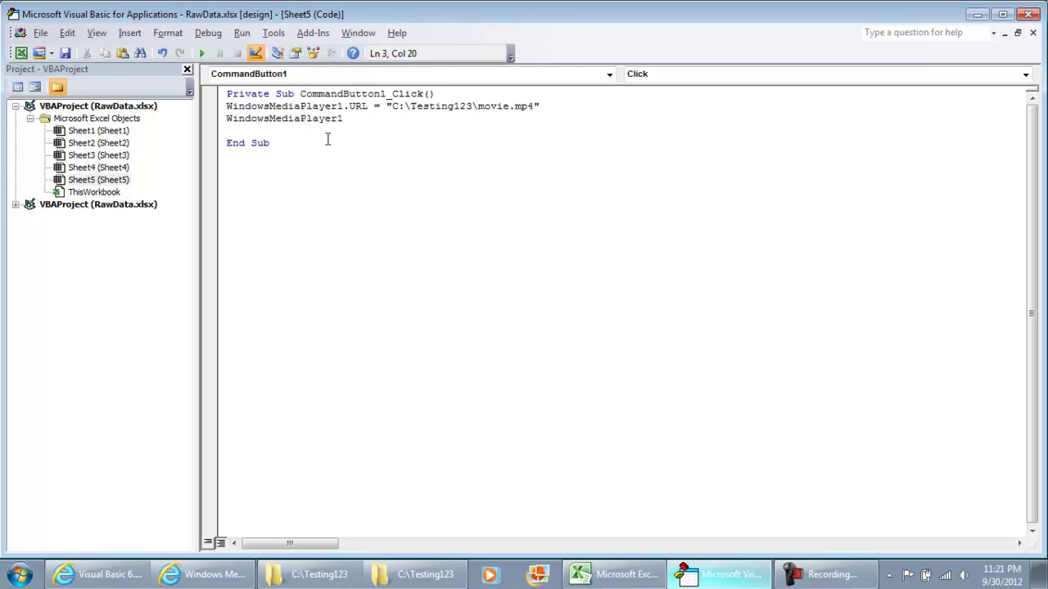
text(.co)
key(Tab)
text(.pl)
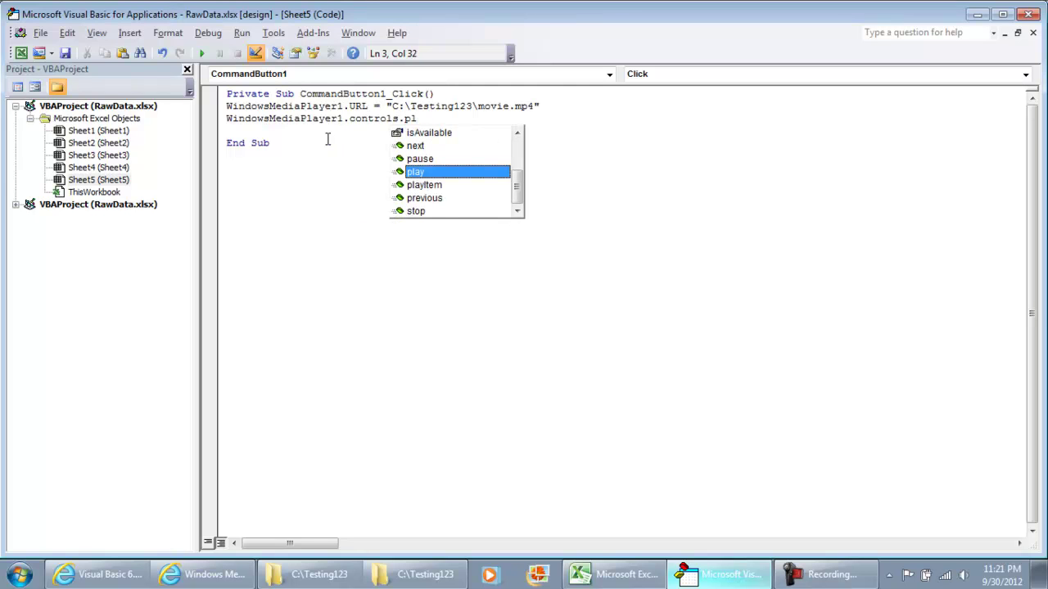
key(Up)
key(Up)
key(Down)
key(Down)
key(Down)
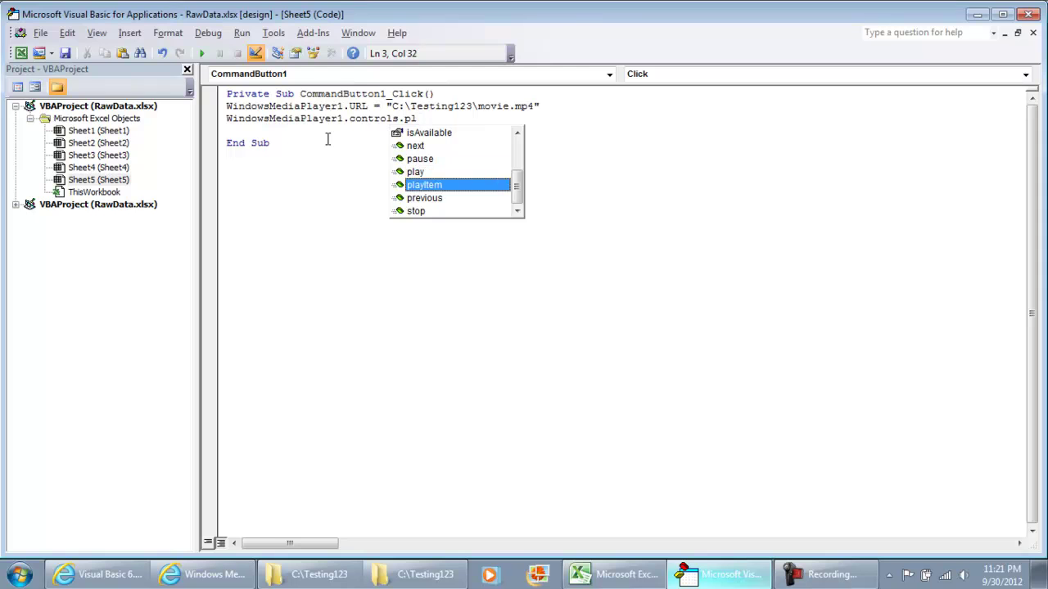
key(Down)
key(Up)
key(Up)
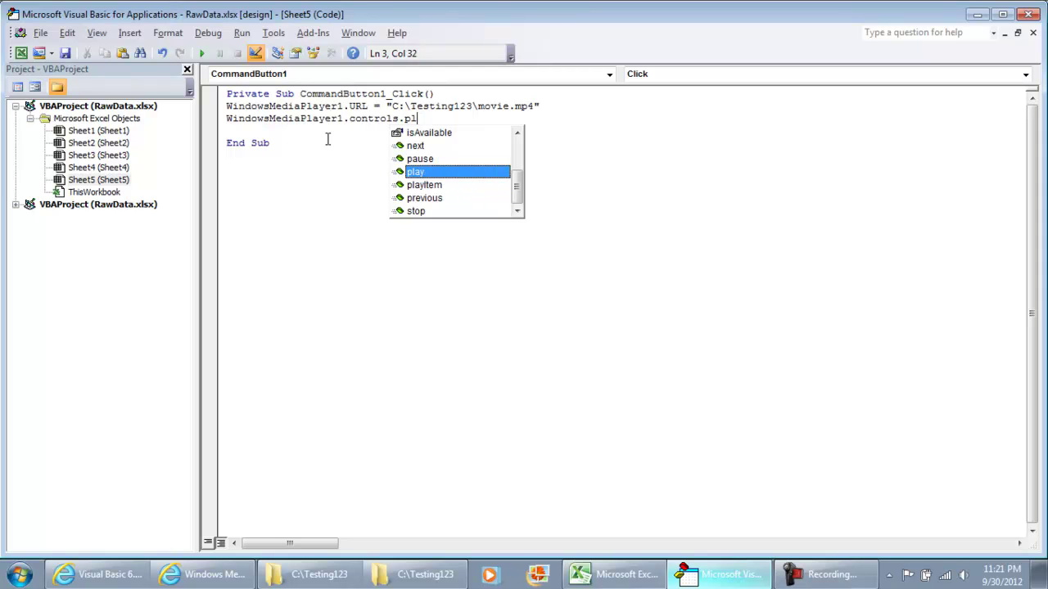
key(Tab)
key(Return)
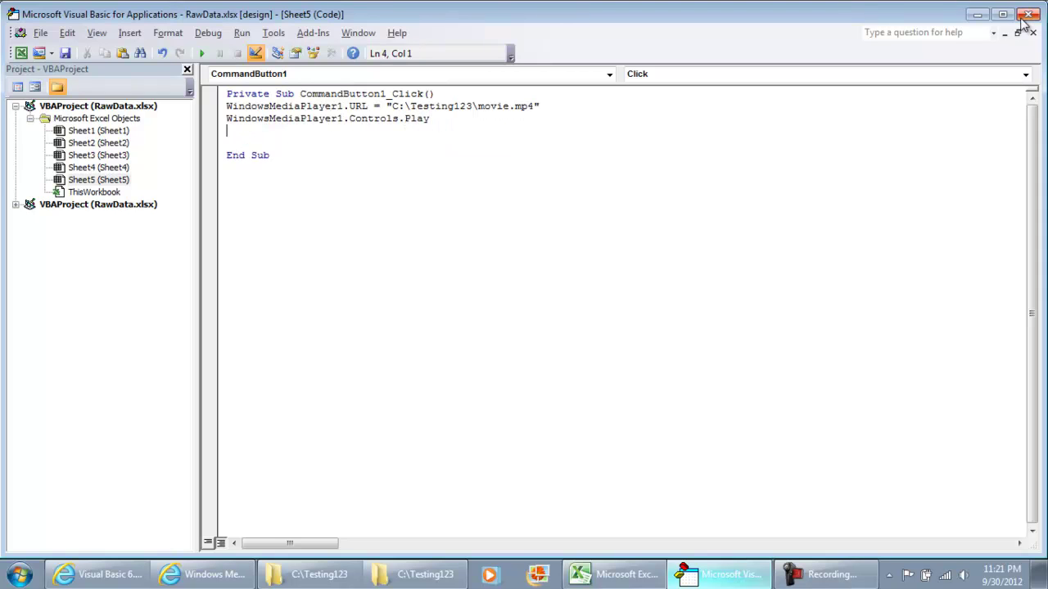
Close the VBA editor, exit Design Mode and run Play Video File to play movie.mp4
click(1024, 20)
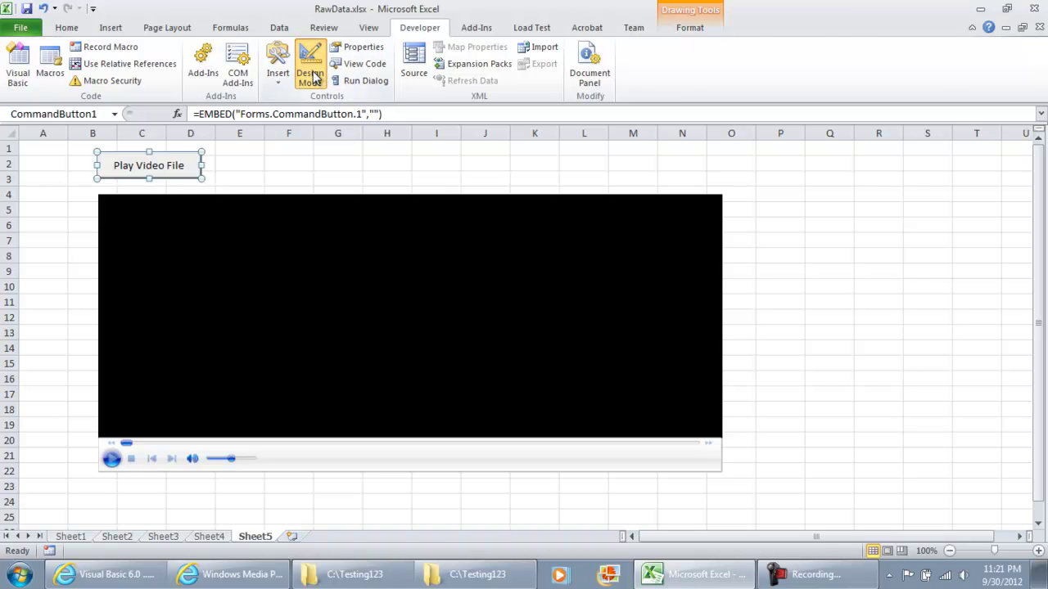
click(315, 78)
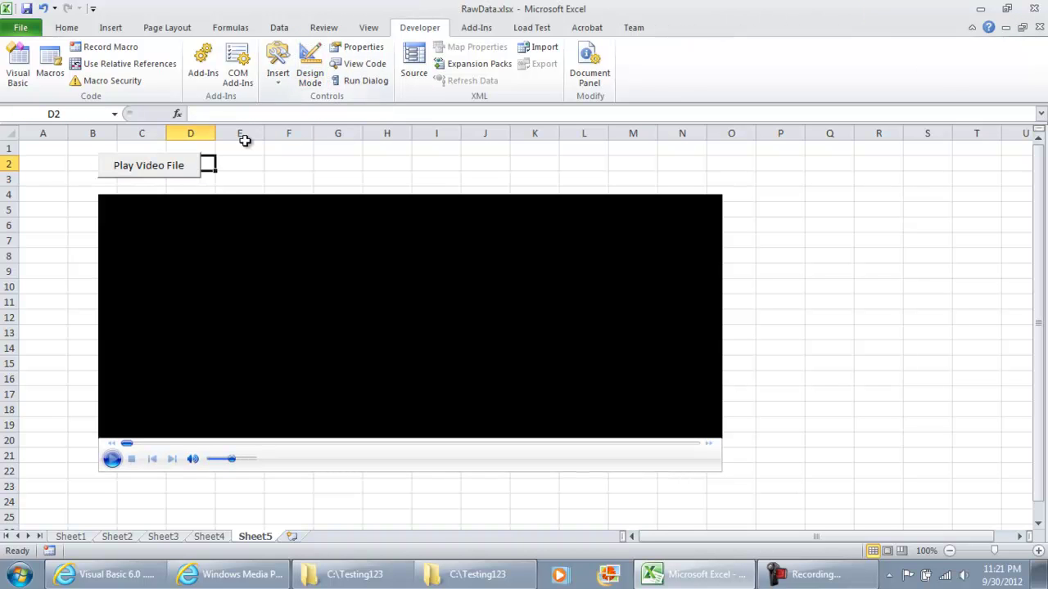
click(166, 172)
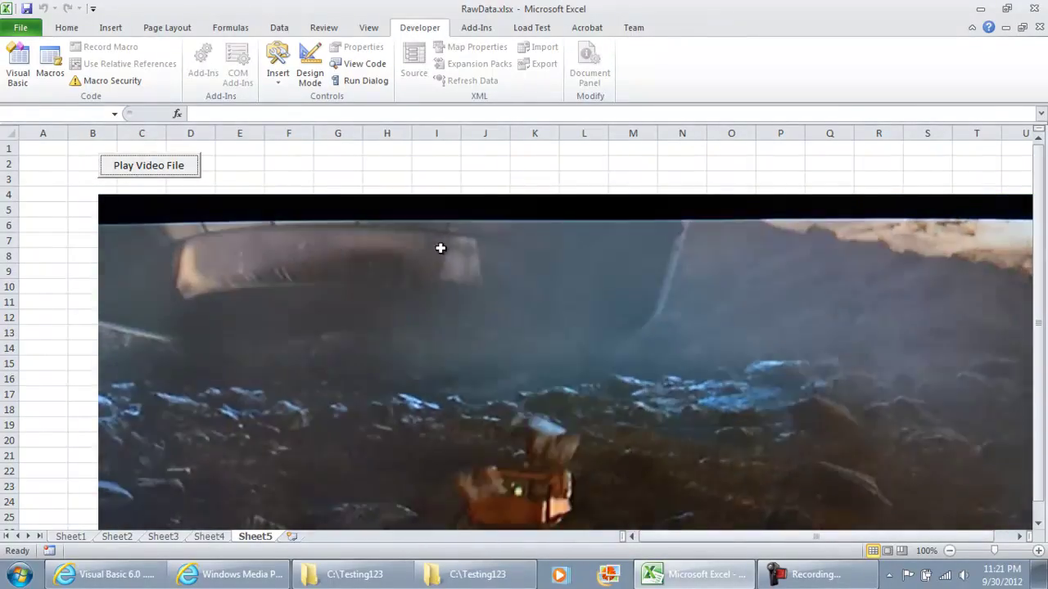
scroll(423, 243, down, 1)
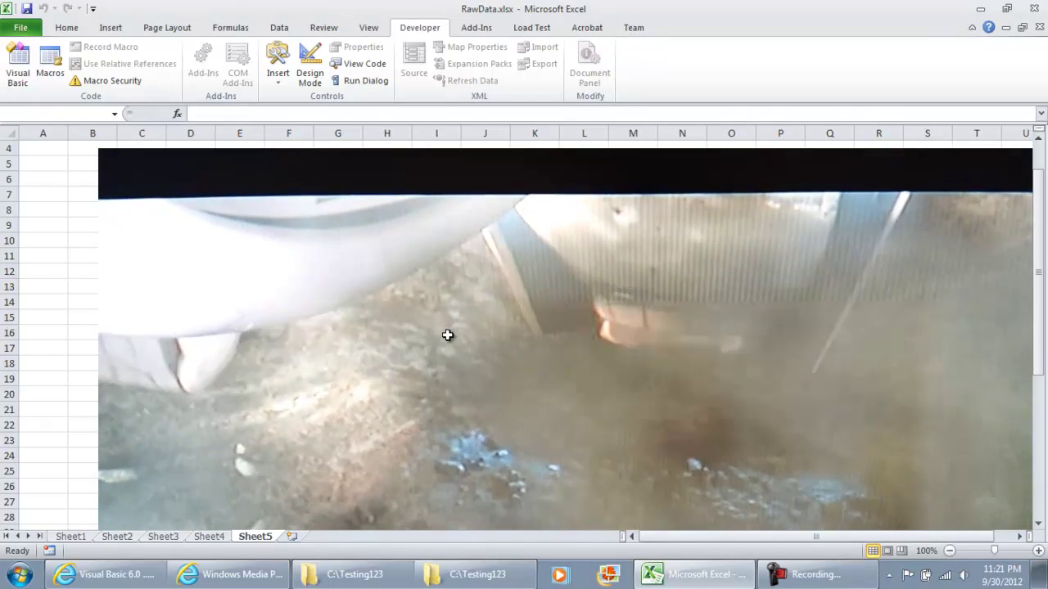
scroll(446, 307, down, 3)
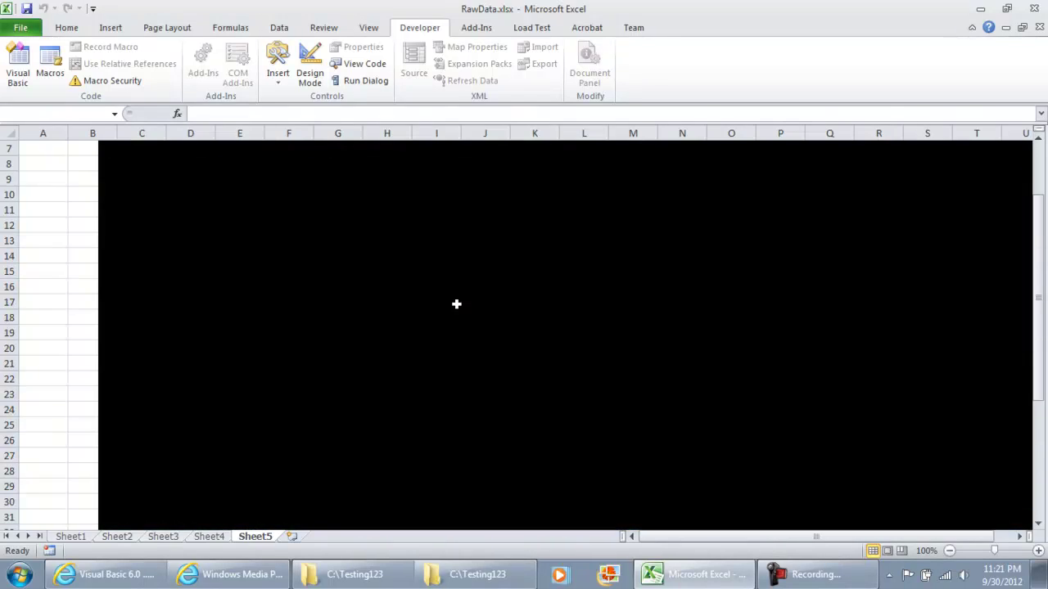
scroll(456, 303, up, 4)
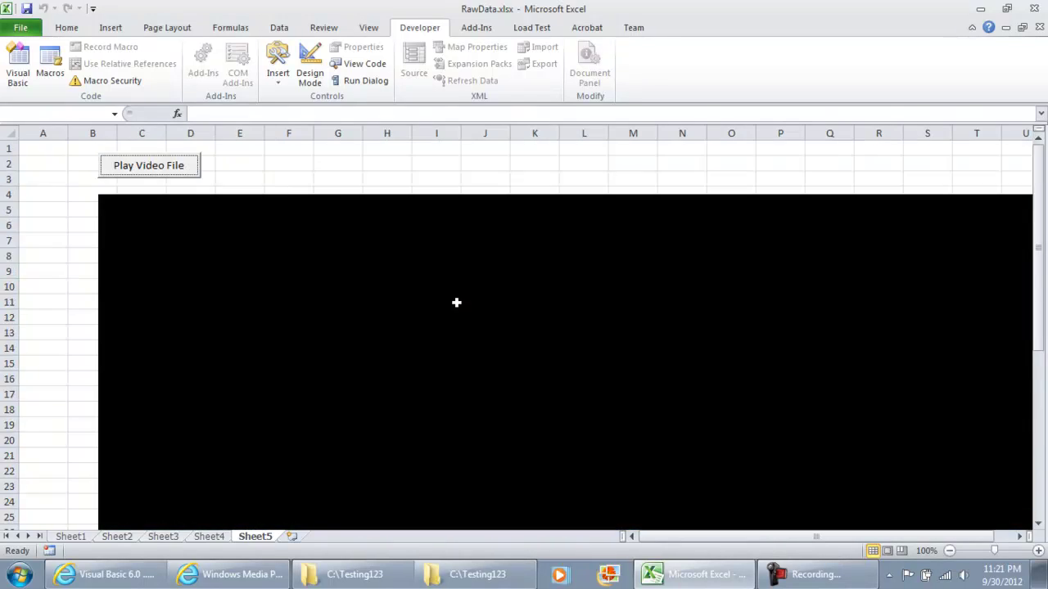
Turn Design Mode back on and select, then deselect, the media player control
click(313, 76)
click(254, 249)
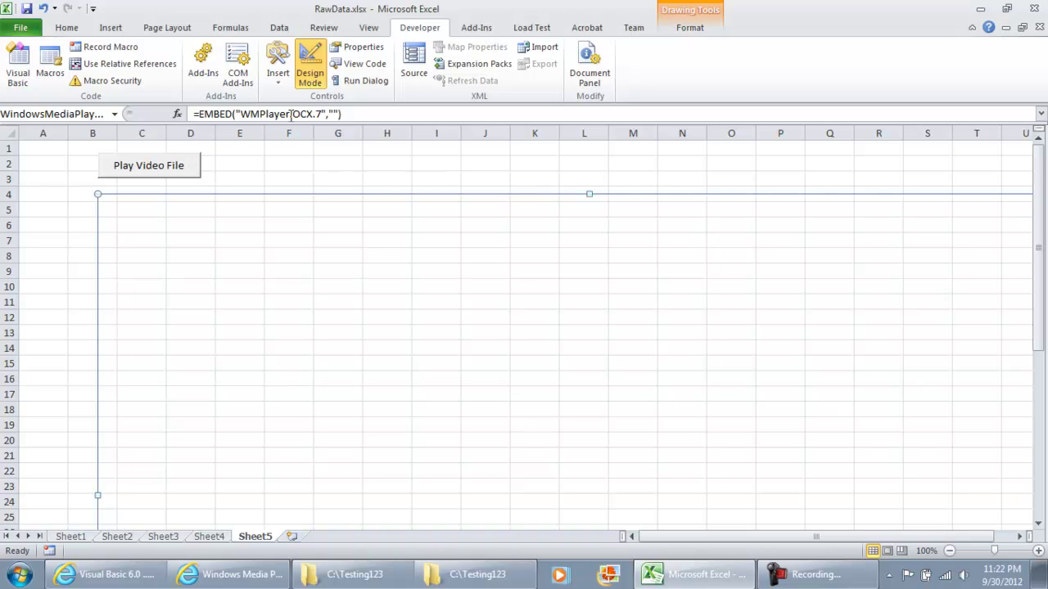
click(254, 163)
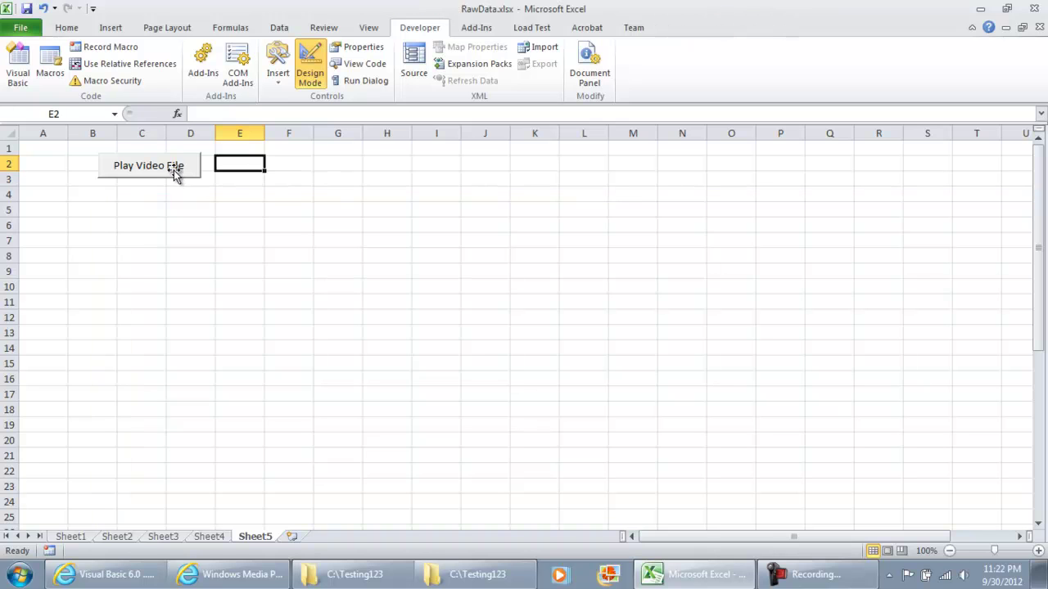
Delete the WindowsMediaPlayer1.Controls.Play line from the button's click code
double_click(174, 169)
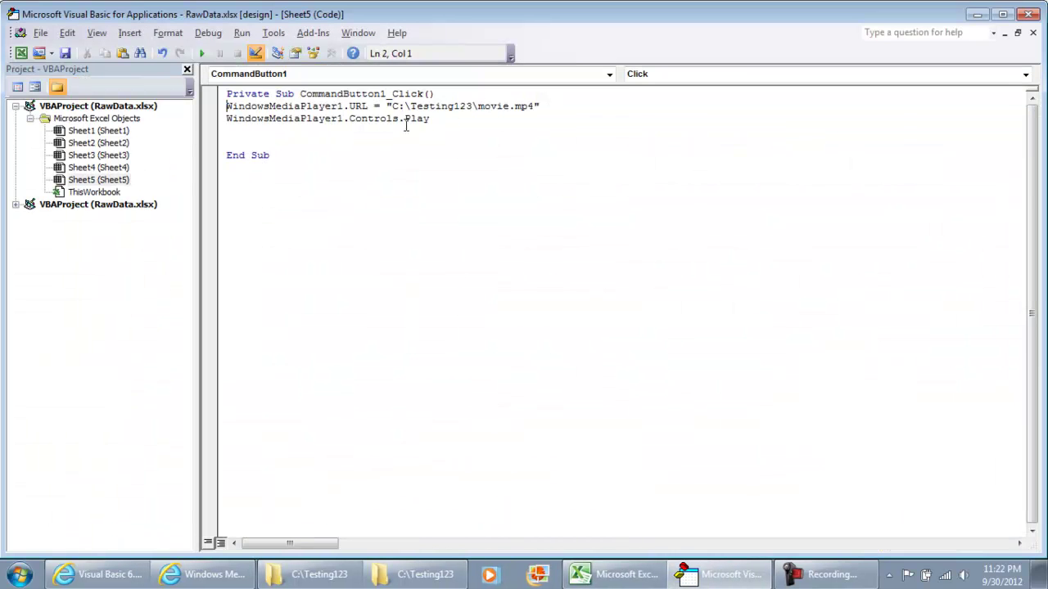
drag(459, 121, 226, 120)
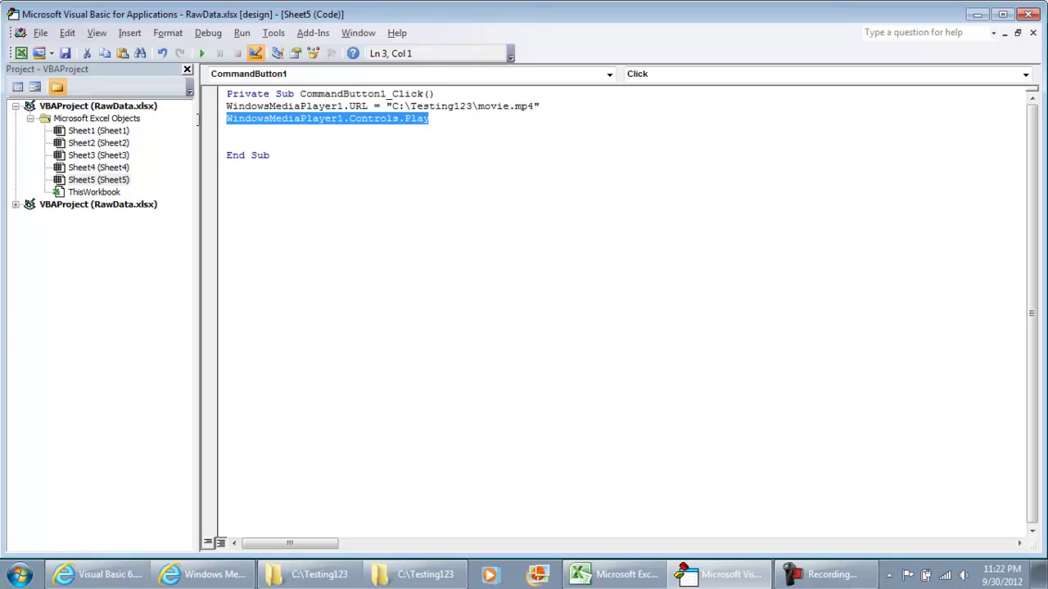
key(Delete)
Replace the URL assignment with WindowsMediaPlayer1.openPlayer ("C:\Testing123\movie.mp4")
click(354, 108)
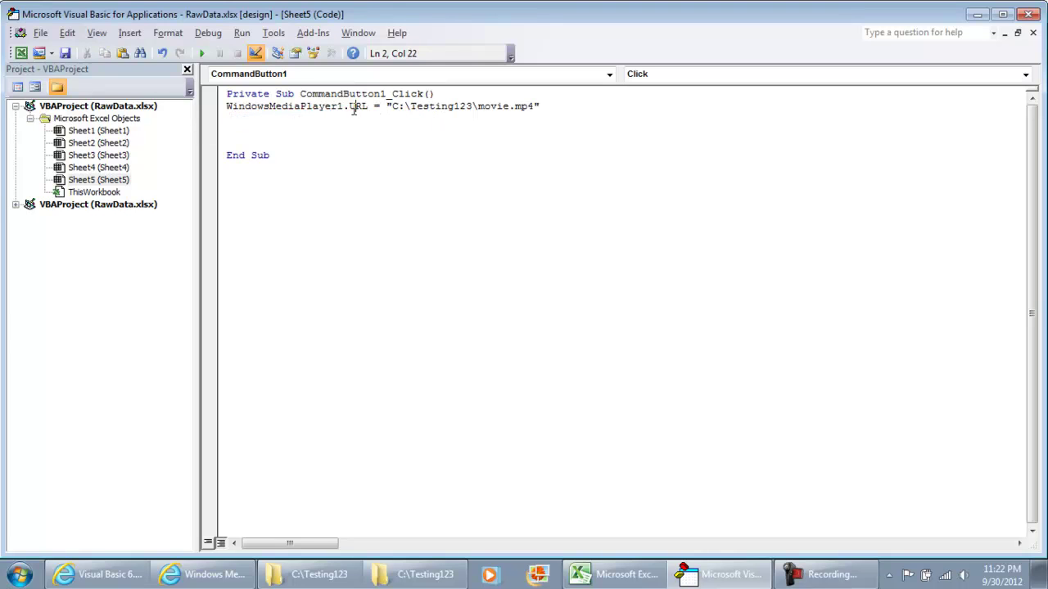
key(BackSpace)
key(BackSpace)
key(BackSpace)
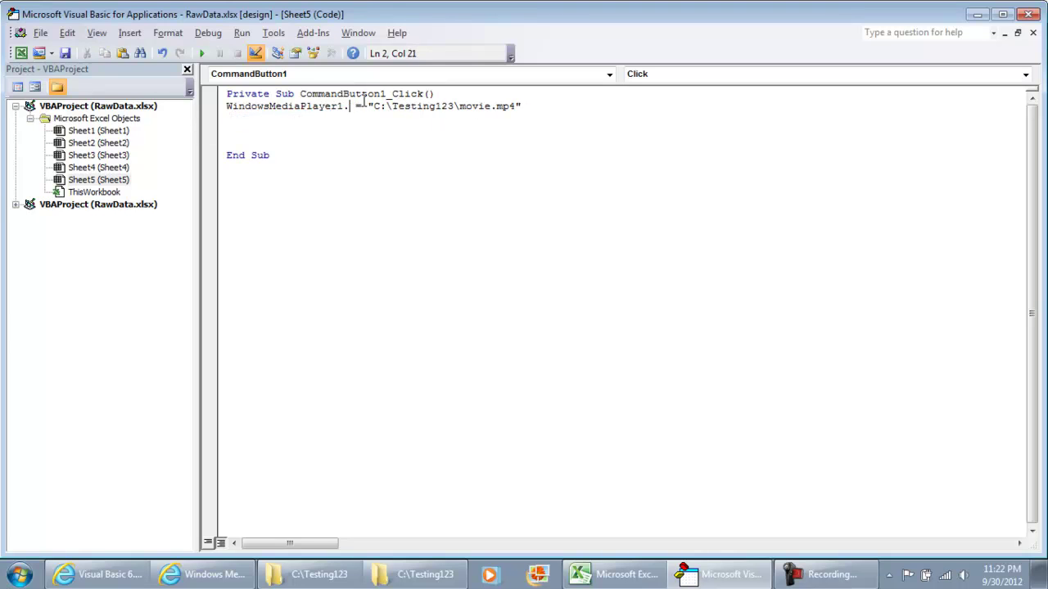
key(BackSpace)
text(.openPlayer)
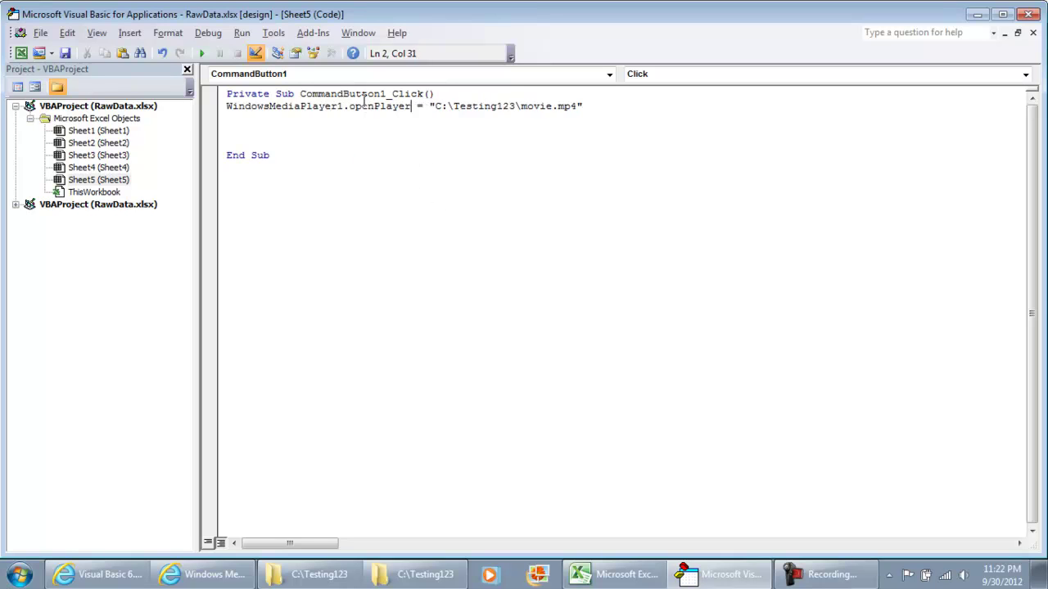
text(()
key(Delete)
key(Delete)
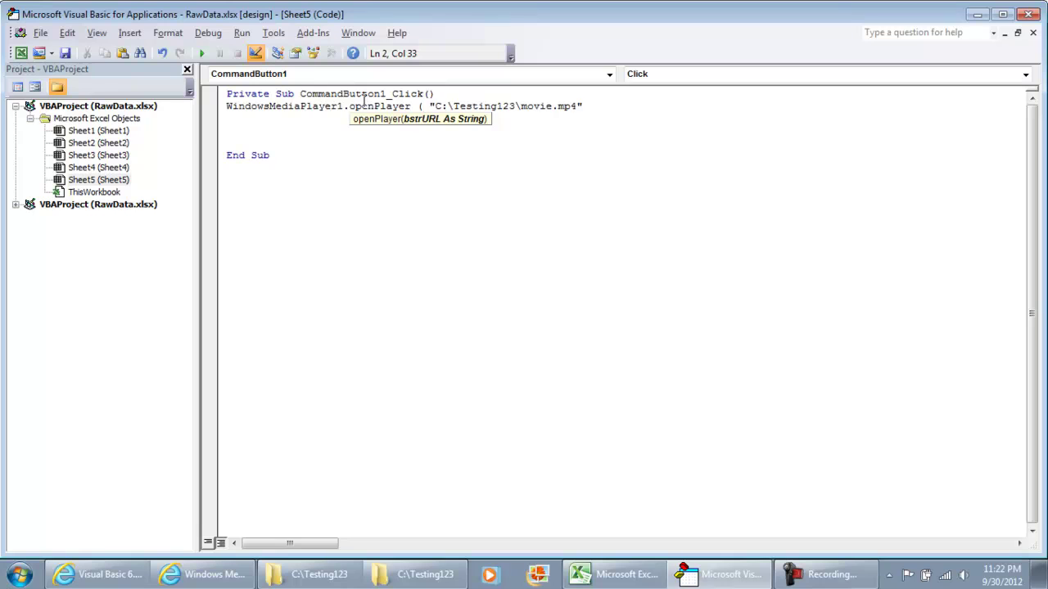
key(Delete)
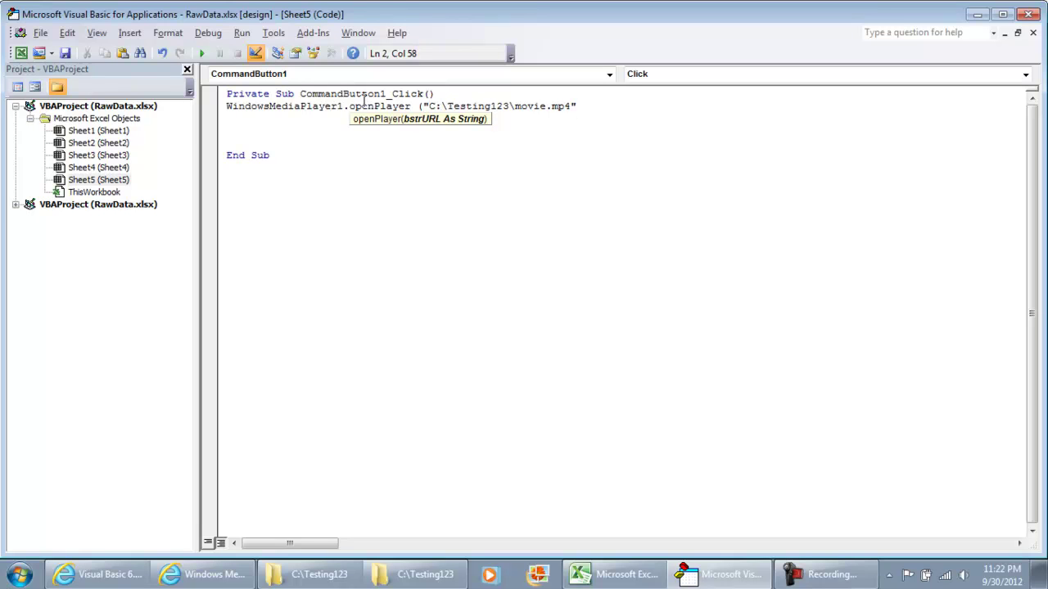
text())
key(Return)
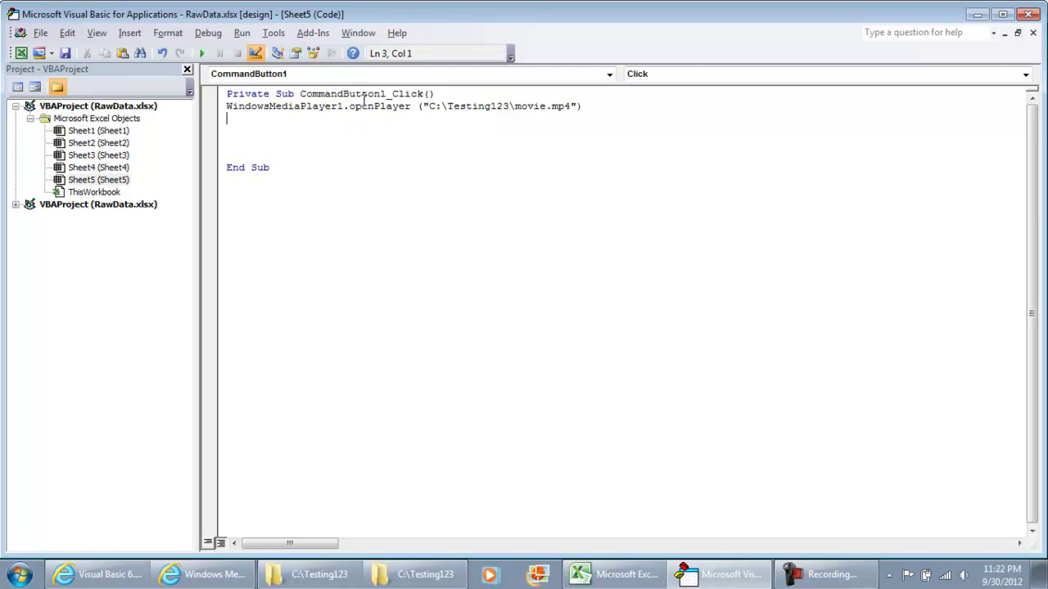
Close the VBA editor, move the media player lower, exit Design Mode and run the button
click(1036, 18)
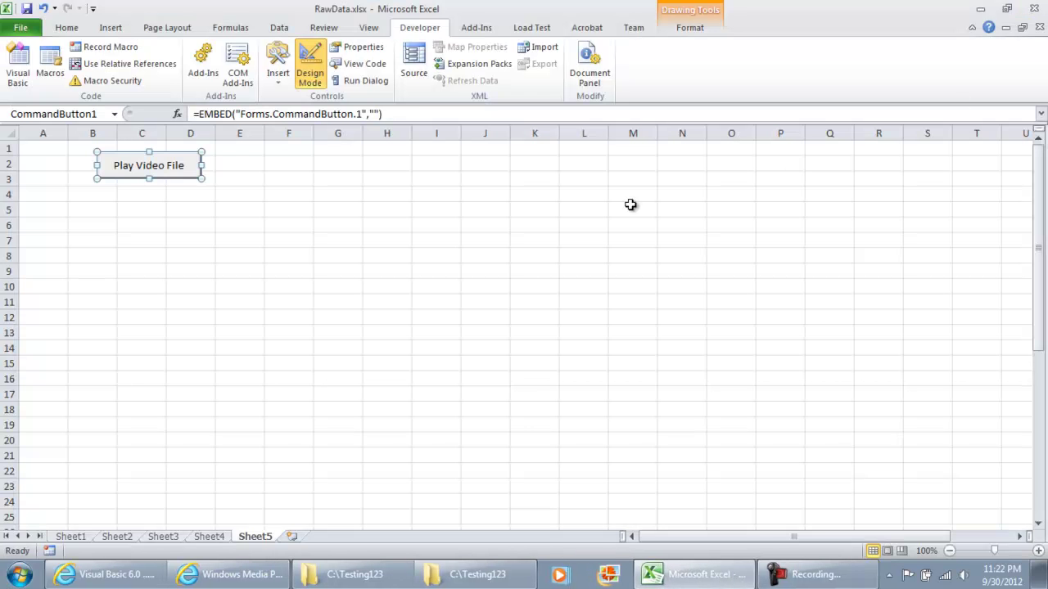
click(445, 260)
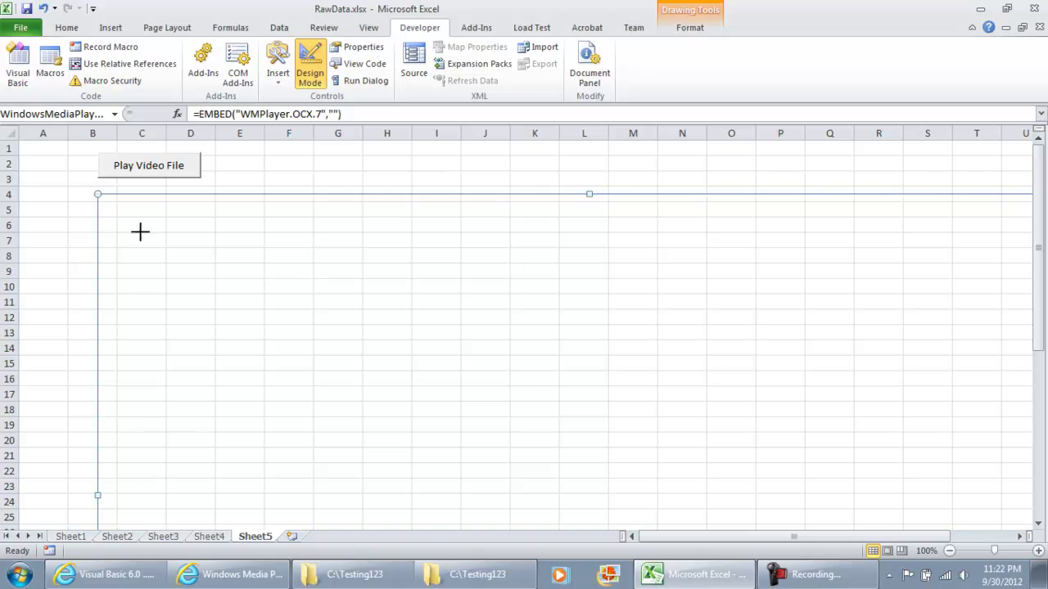
click(710, 459)
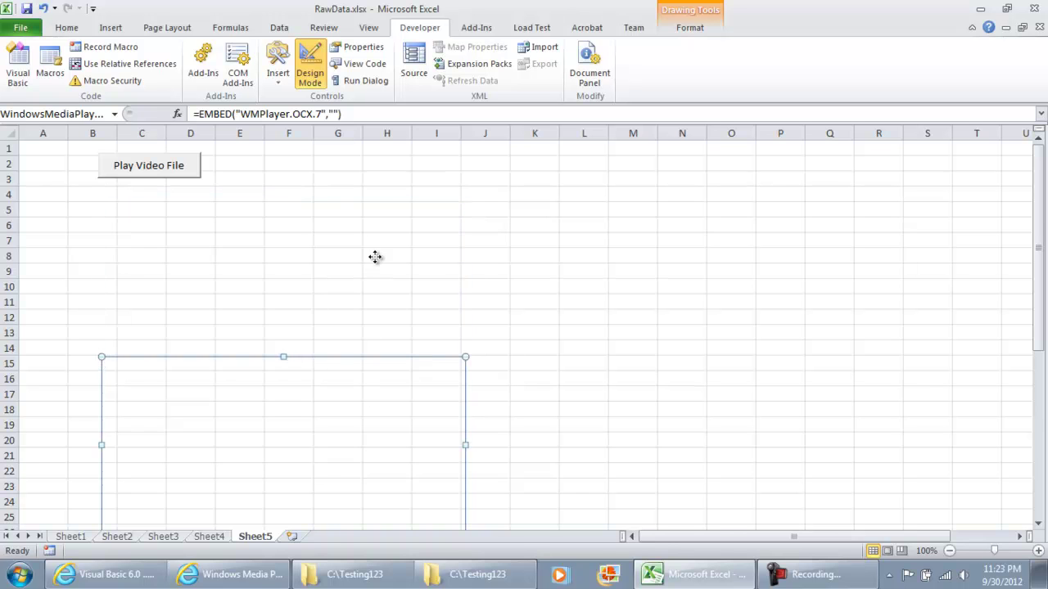
click(542, 221)
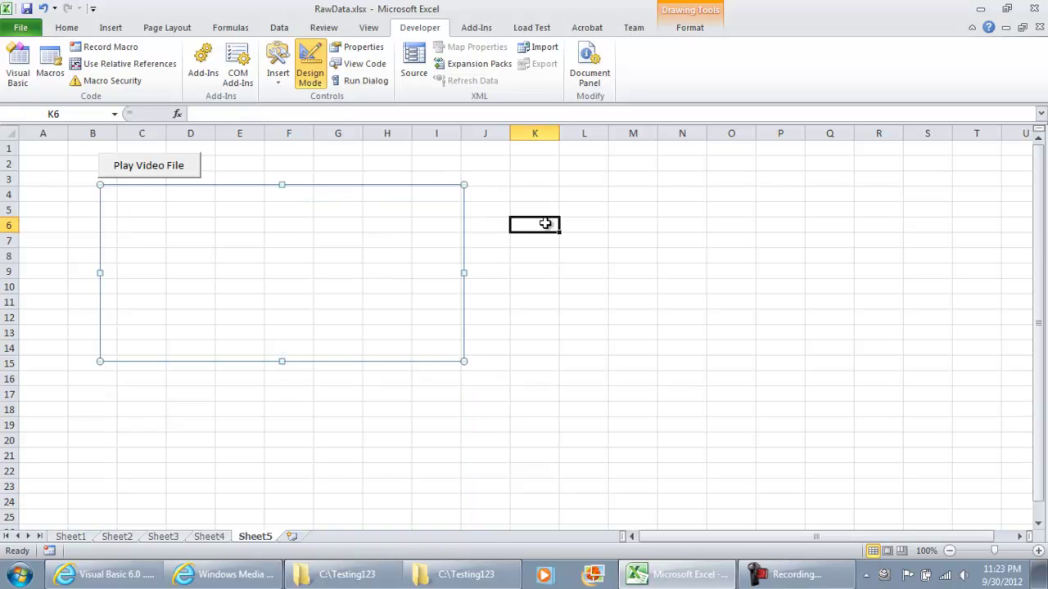
click(309, 74)
click(183, 163)
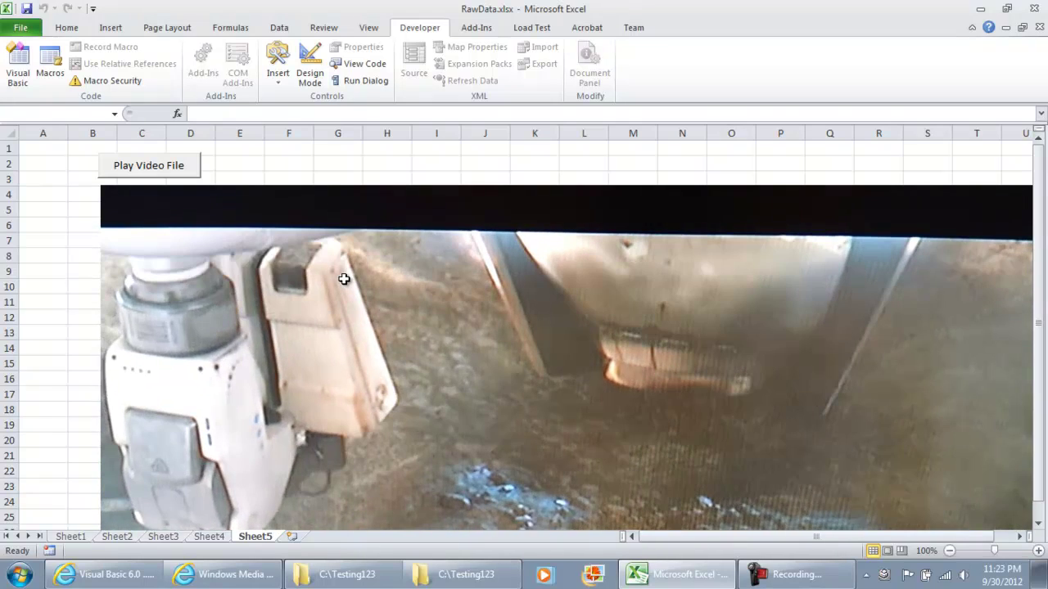
Run Play Video File to open movie.mp4 in an external Windows Media Player window, then return to Excel
click(174, 167)
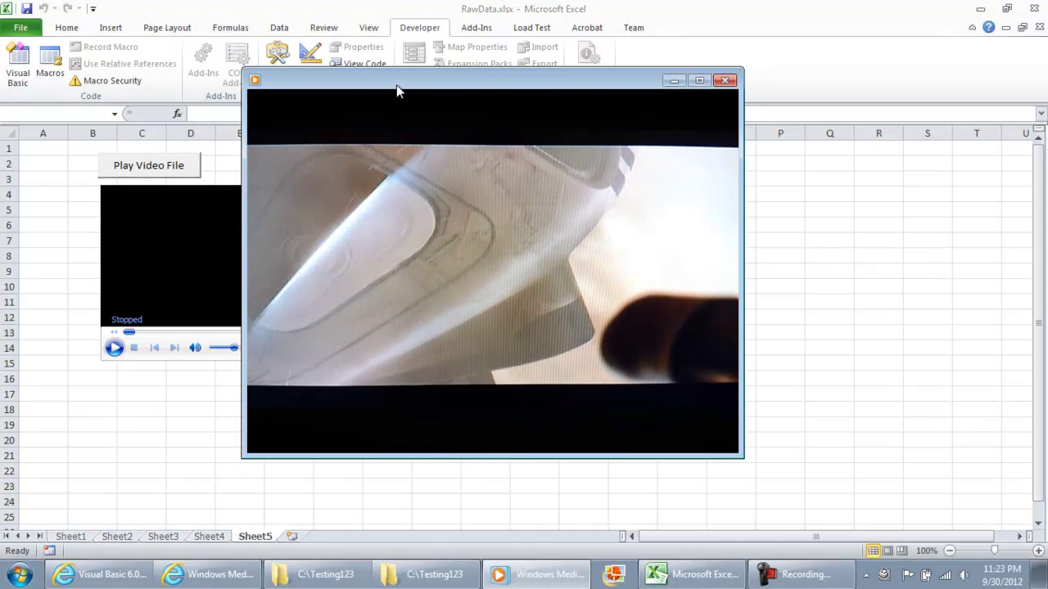
drag(397, 89, 421, 114)
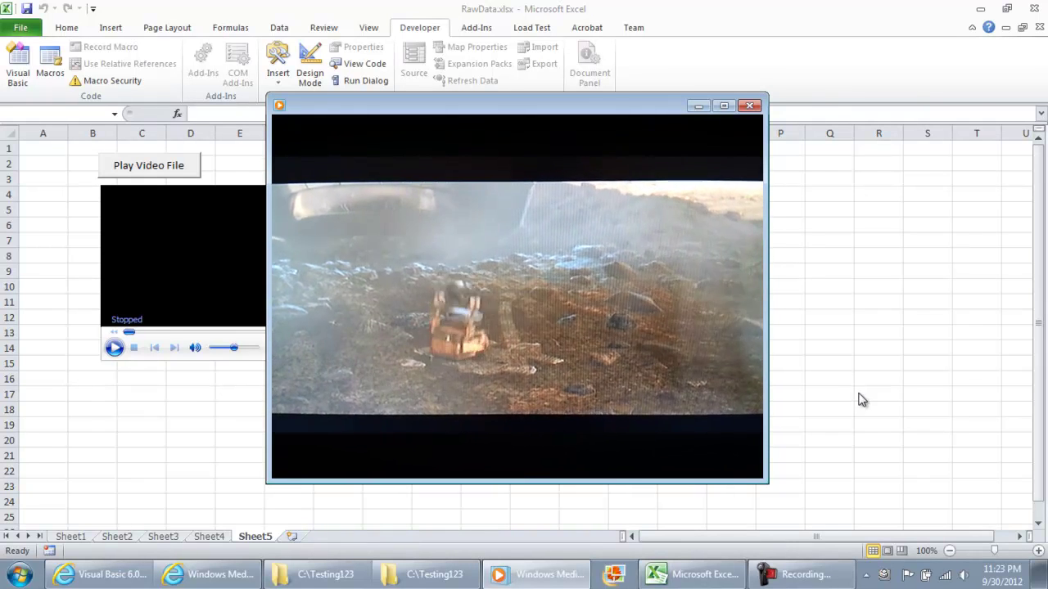
click(846, 397)
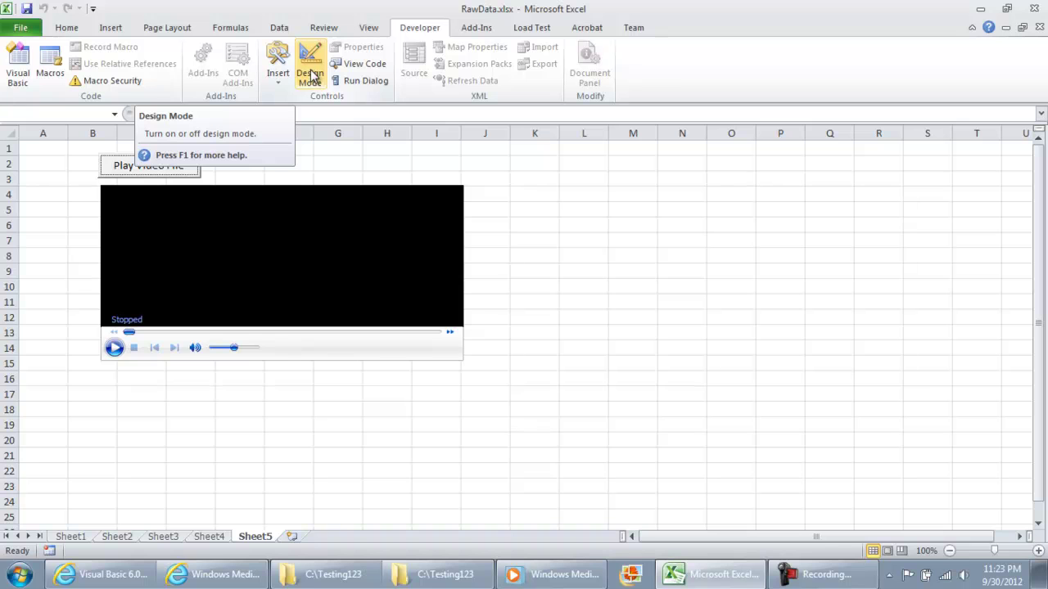